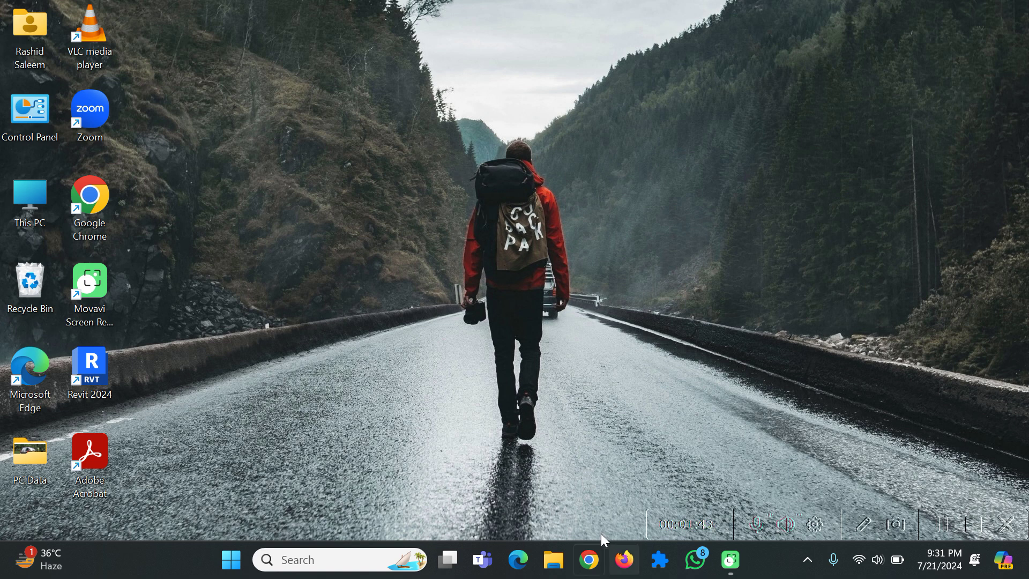
Go to autodesk.com in Chrome and open the Autodesk sign-in page.
{"action": "left_click", "coordinate": [588, 559]}
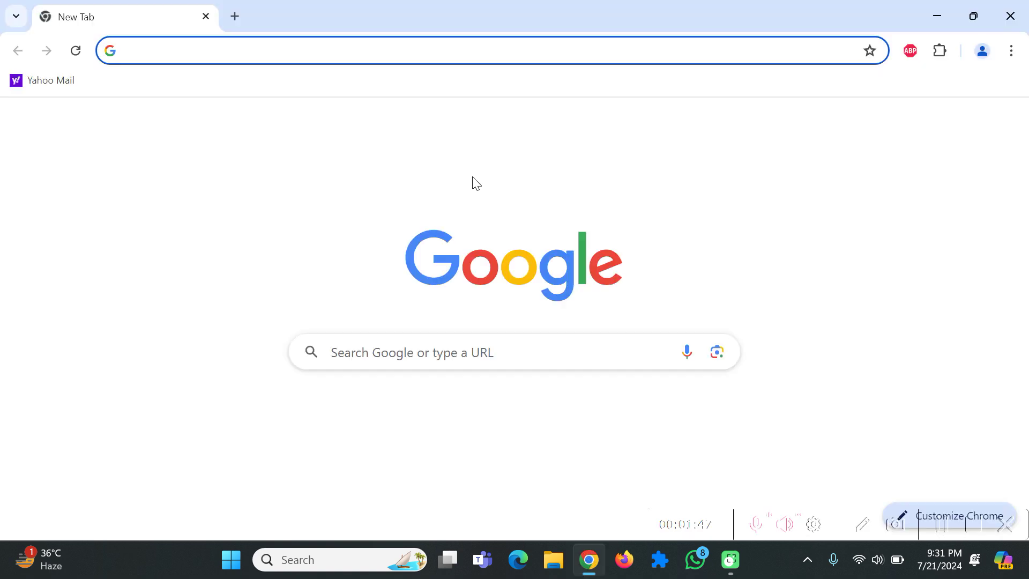
{"action": "type", "text": "autodesk.com"}
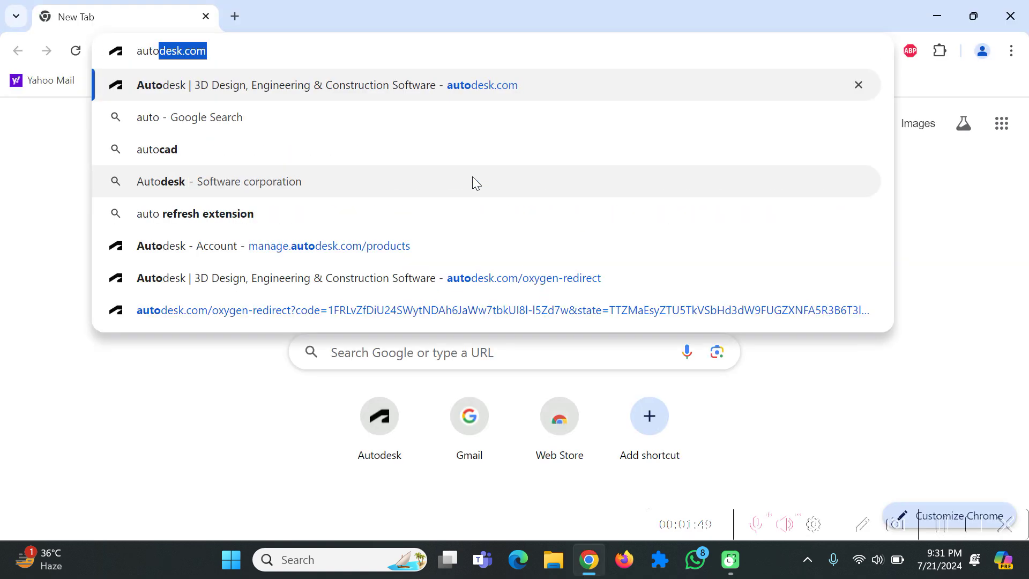
{"action": "key", "text": "Return"}
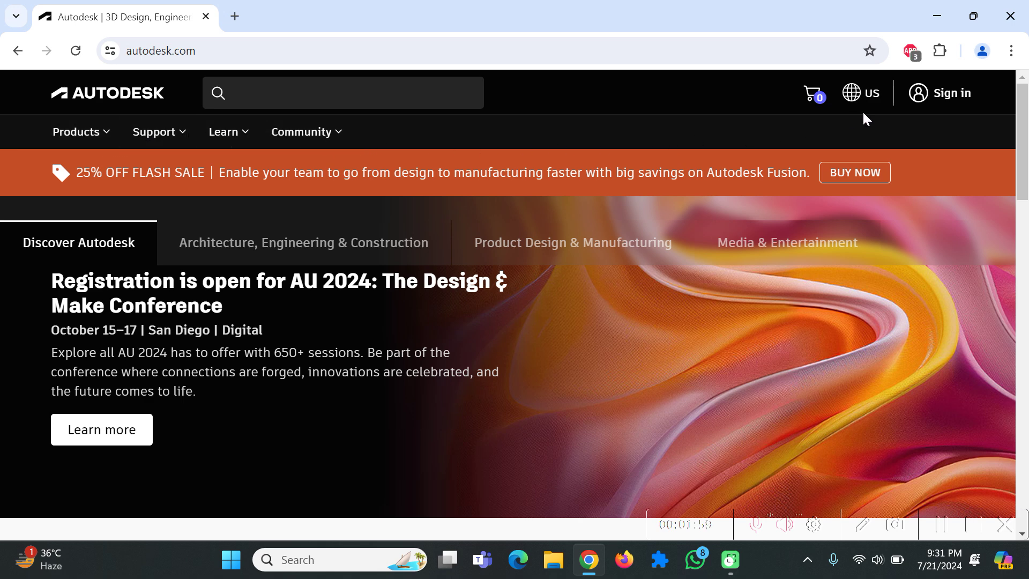
{"action": "left_click", "coordinate": [956, 96]}
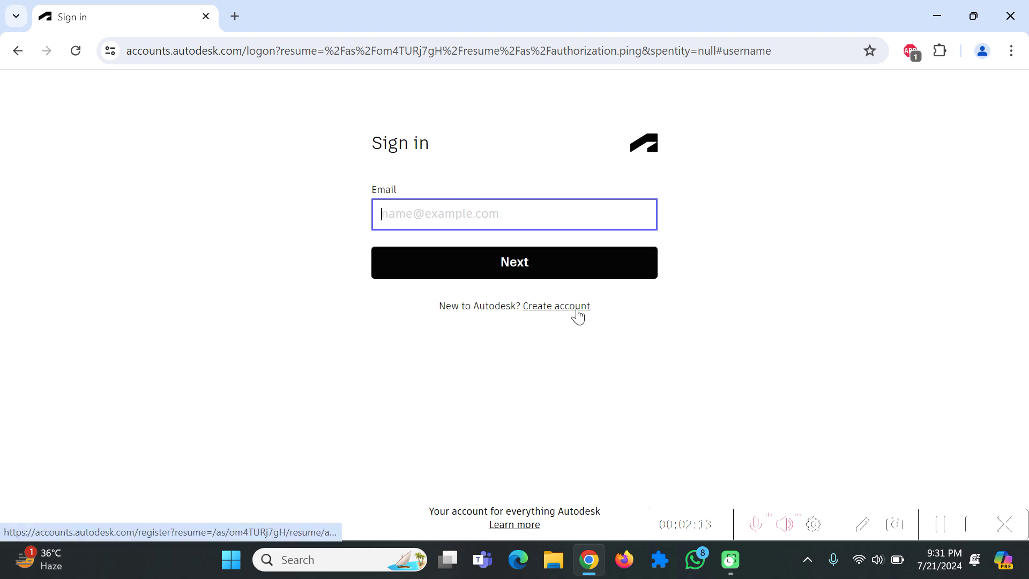
{"action": "left_click", "coordinate": [556, 310]}
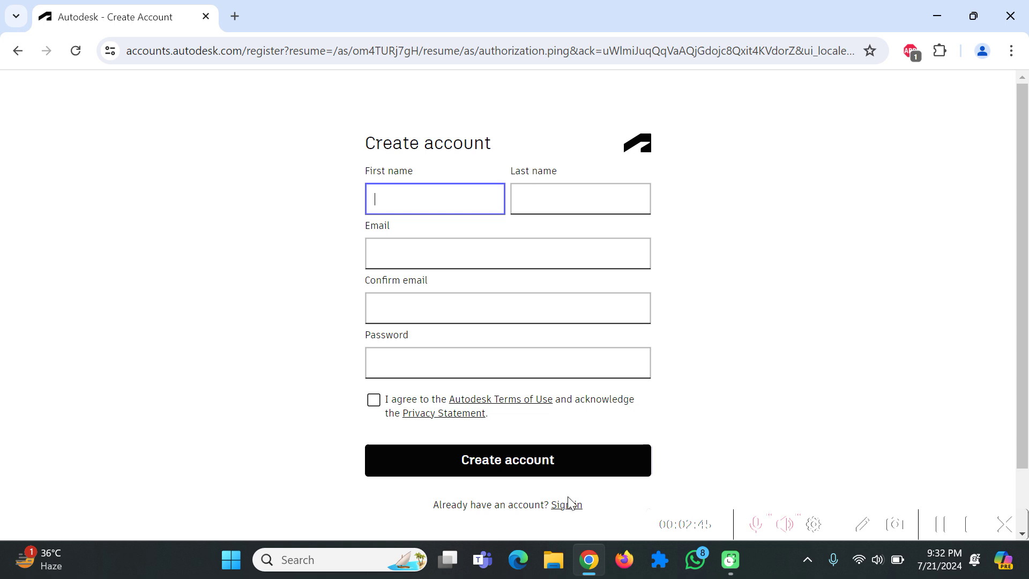
{"action": "left_click", "coordinate": [568, 504]}
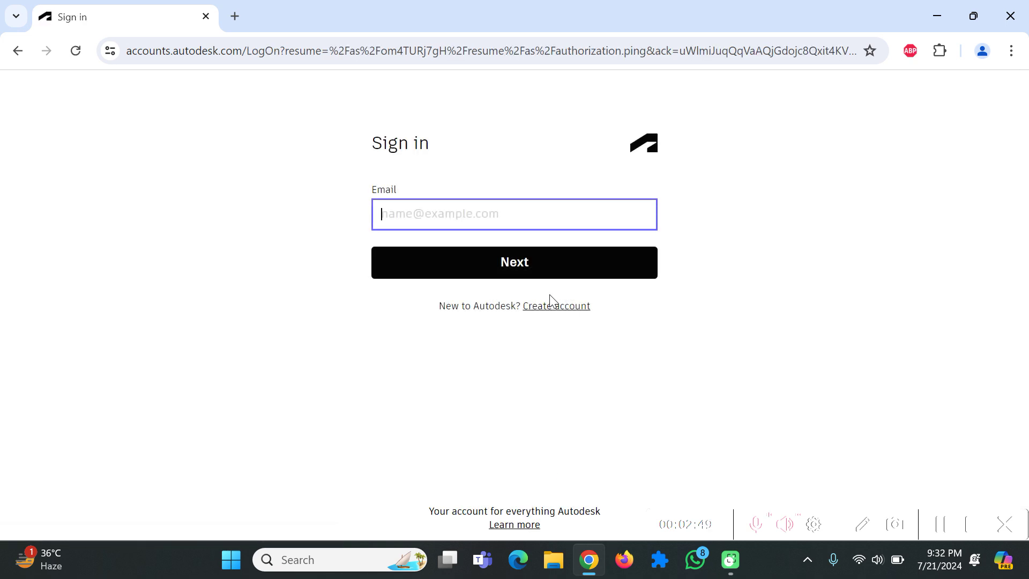
{"action": "type", "text": "17p"}
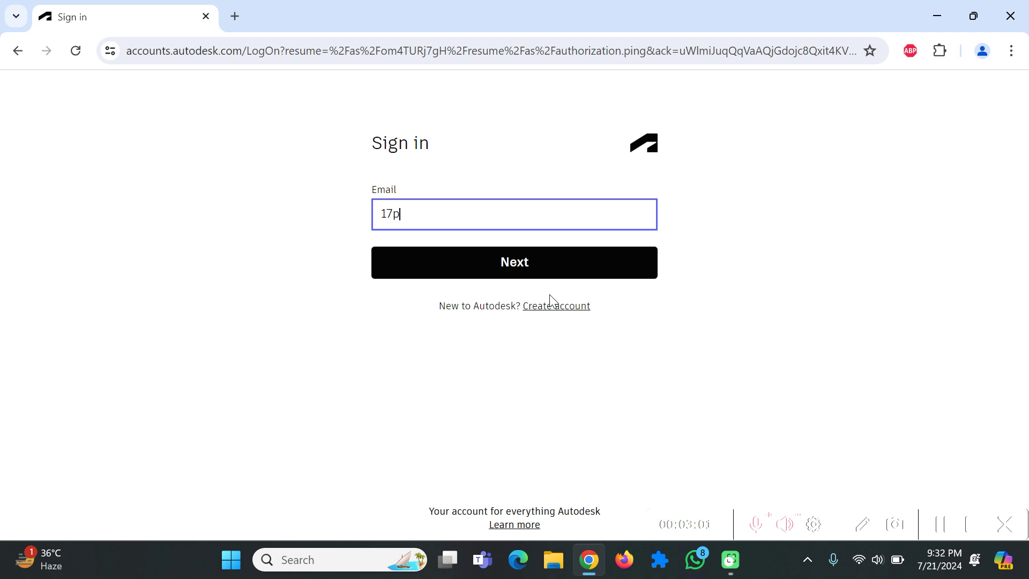
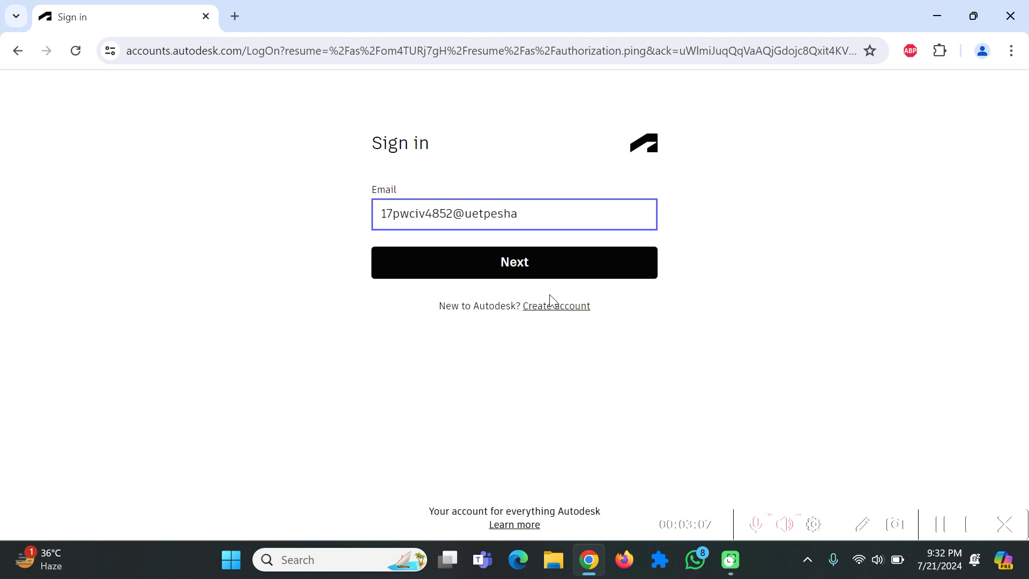
Enter the account e-mail, correcting a typo, then fill in the account password.
{"action": "left_click", "coordinate": [536, 280]}
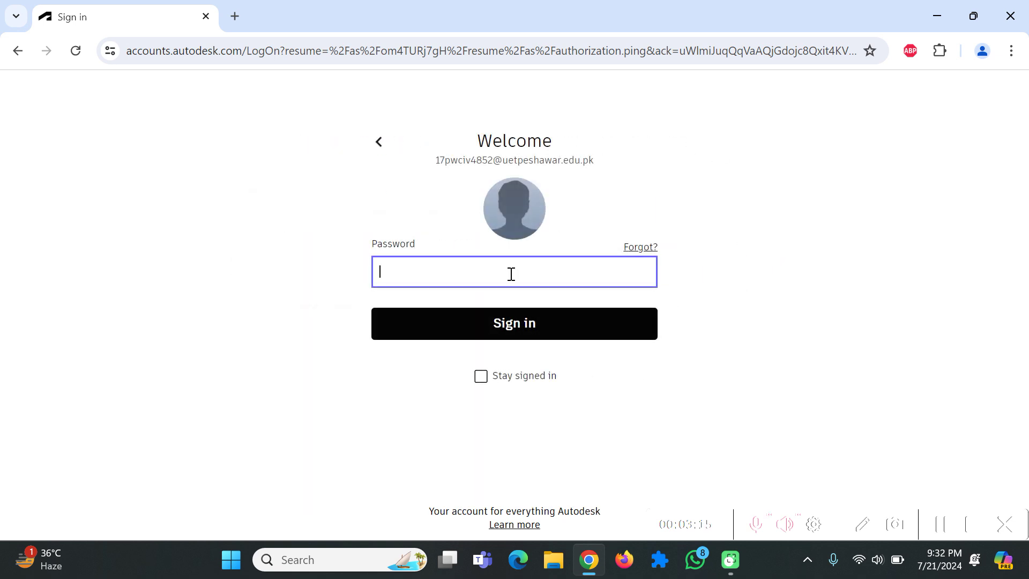
{"action": "type", "text": "•••••••••"}
Complete sign-in and go to All Products and Services from the account menu.
{"action": "left_click", "coordinate": [530, 322]}
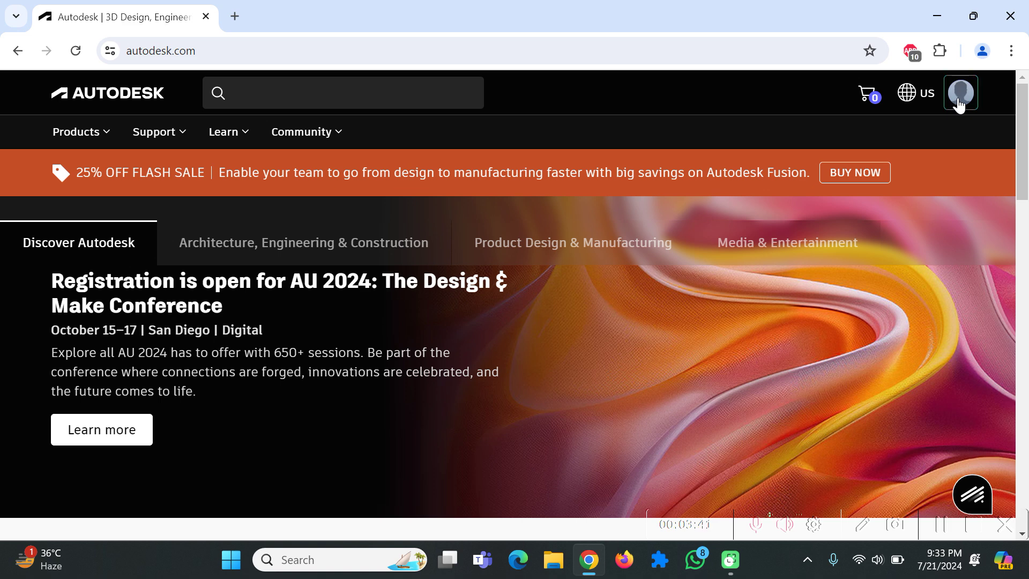
{"action": "left_click", "coordinate": [960, 102]}
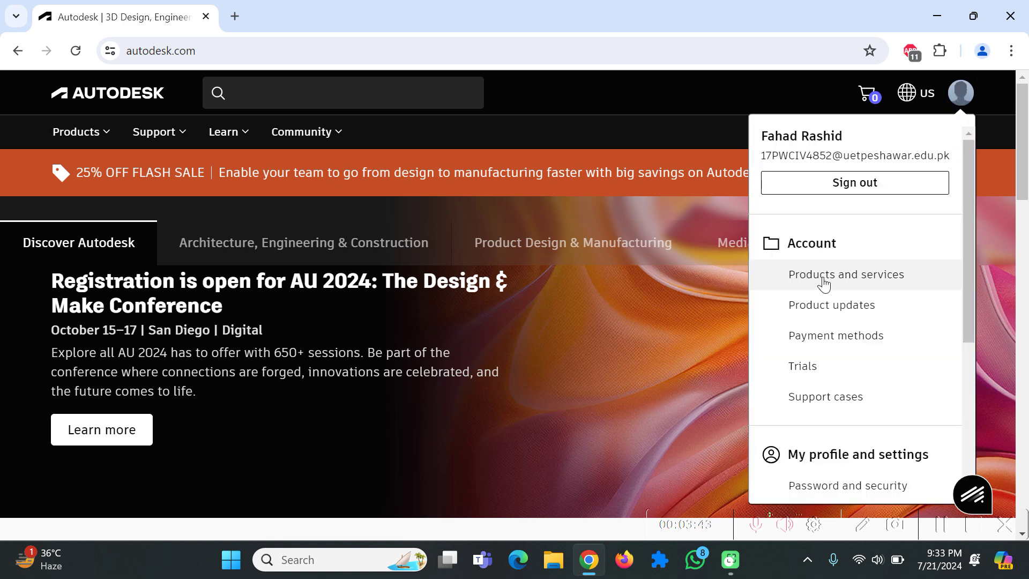
{"action": "left_click", "coordinate": [856, 287]}
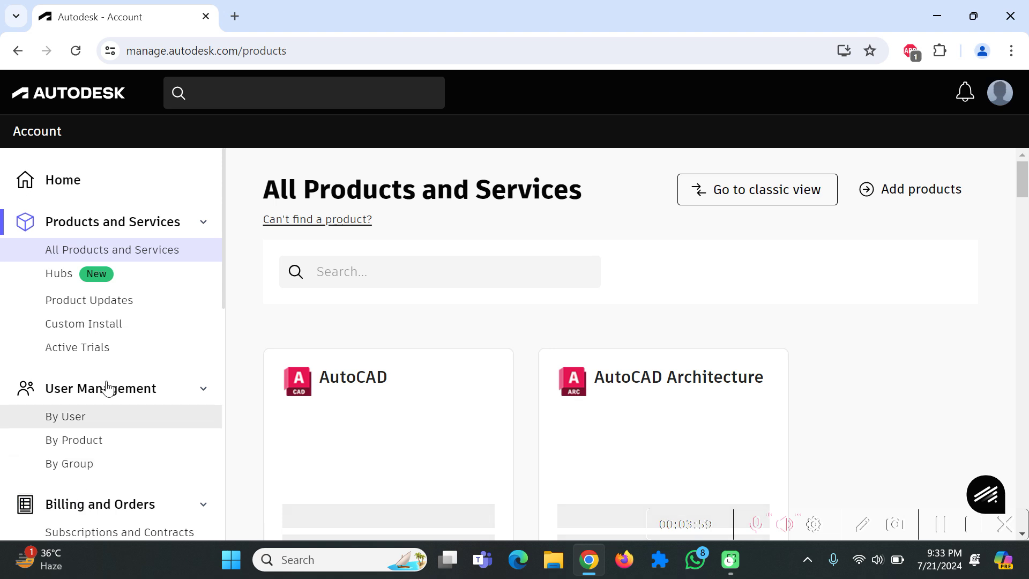
{"action": "scroll", "coordinate": [107, 387], "scroll_direction": "down", "scroll_amount": 5}
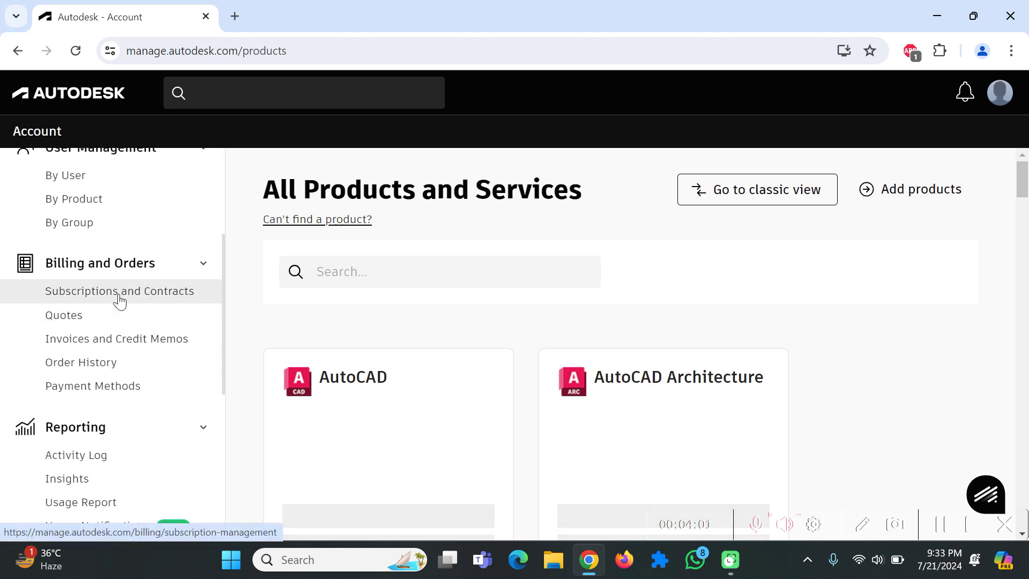
Search the product list for 'rev' and filter it to Revit's 2025 Win 64 English page.
{"action": "scroll", "coordinate": [86, 300], "scroll_direction": "up", "scroll_amount": 5}
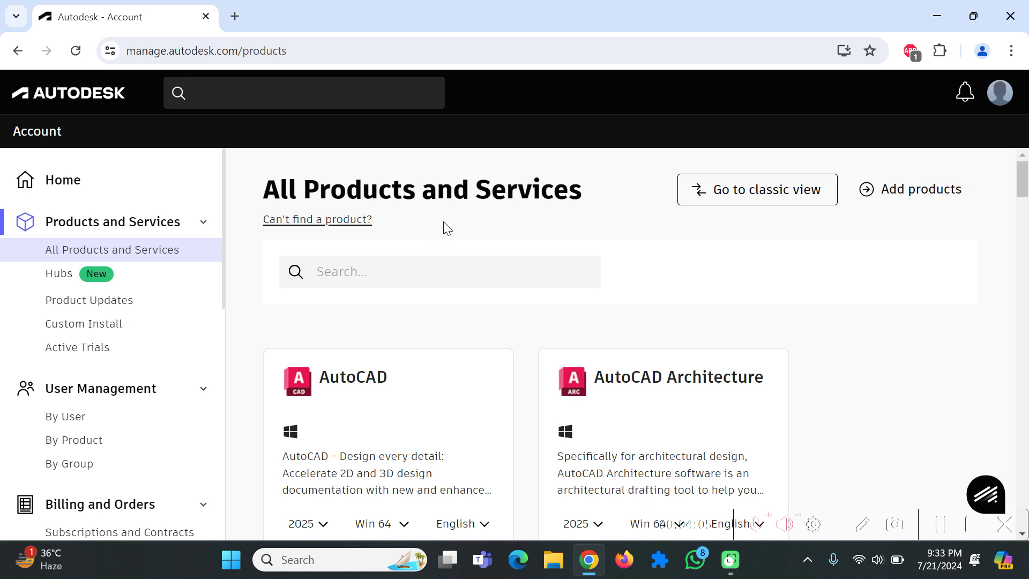
{"action": "left_click", "coordinate": [454, 274]}
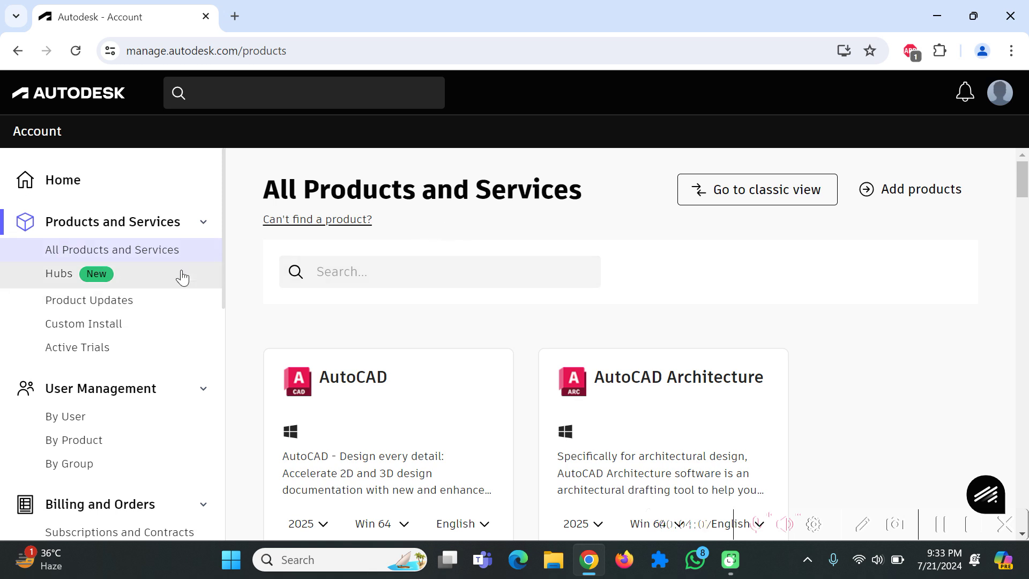
{"action": "left_click", "coordinate": [382, 272]}
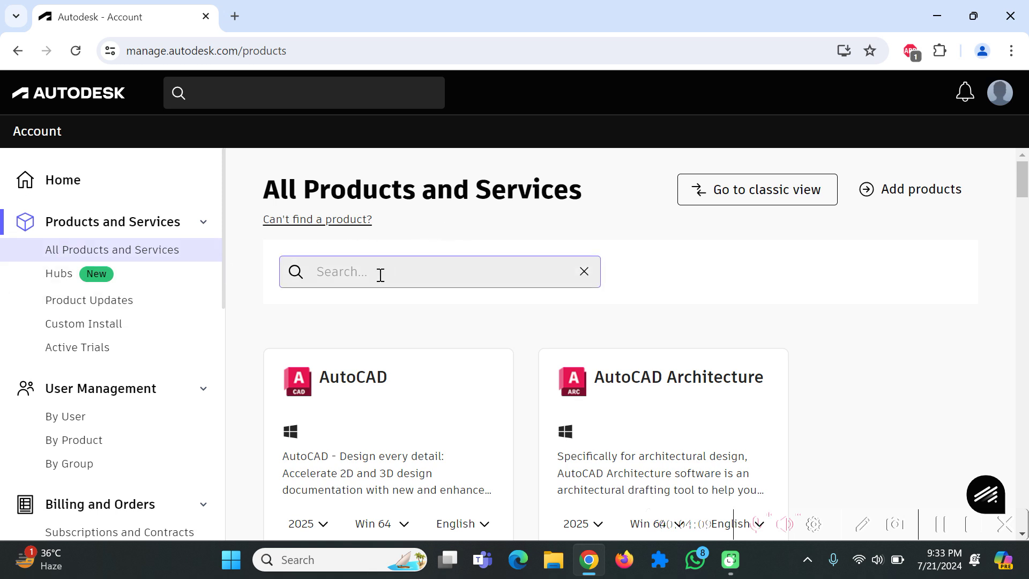
{"action": "type", "text": "revit"}
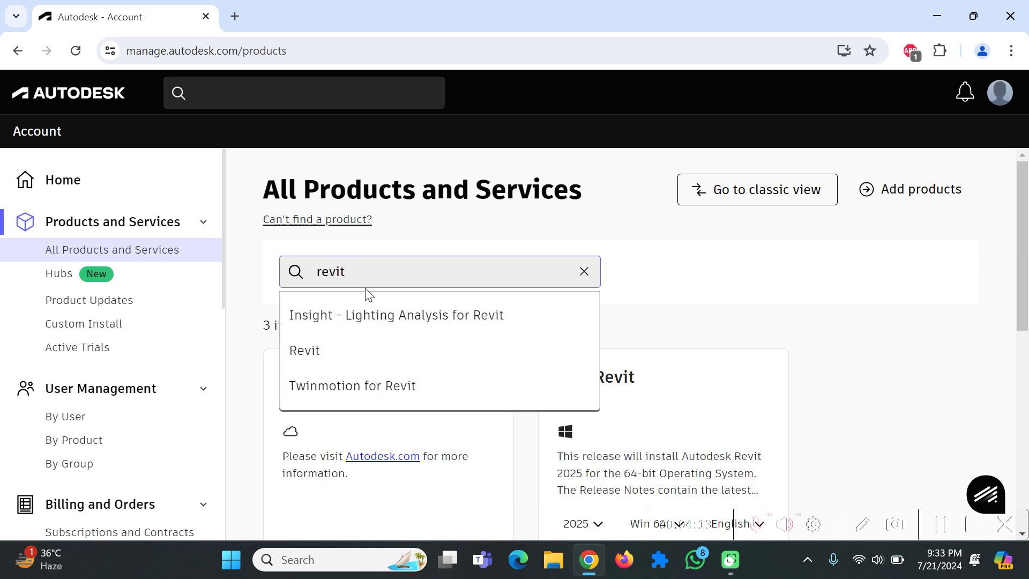
{"action": "left_click", "coordinate": [315, 349]}
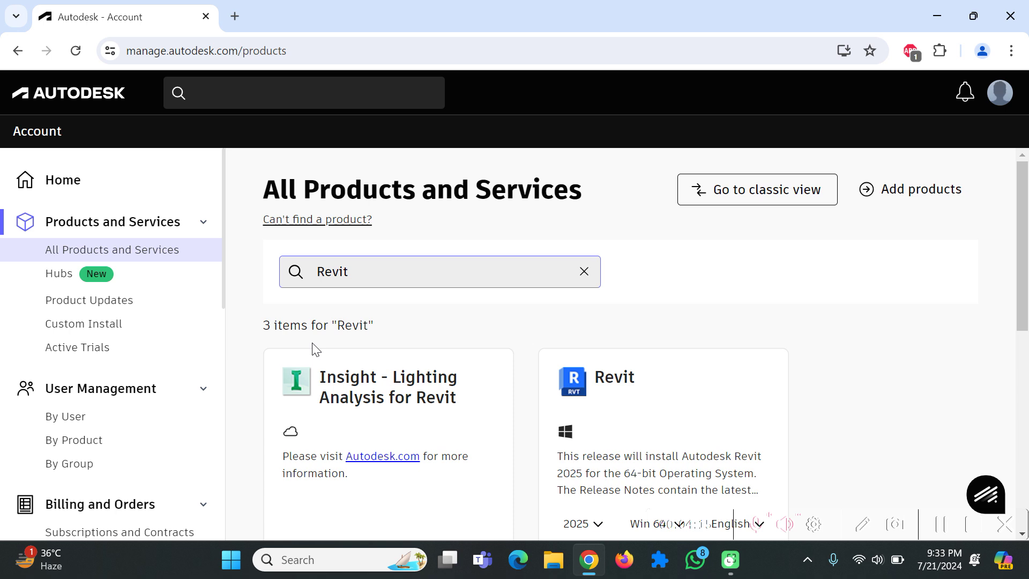
{"action": "scroll", "coordinate": [729, 380], "scroll_direction": "down", "scroll_amount": 3}
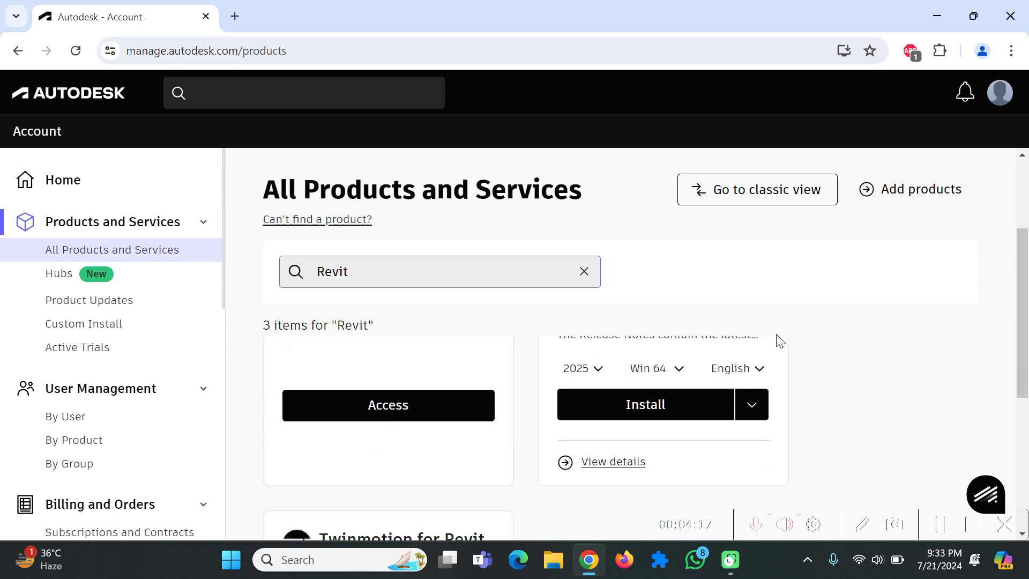
{"action": "scroll", "coordinate": [779, 341], "scroll_direction": "up", "scroll_amount": 3}
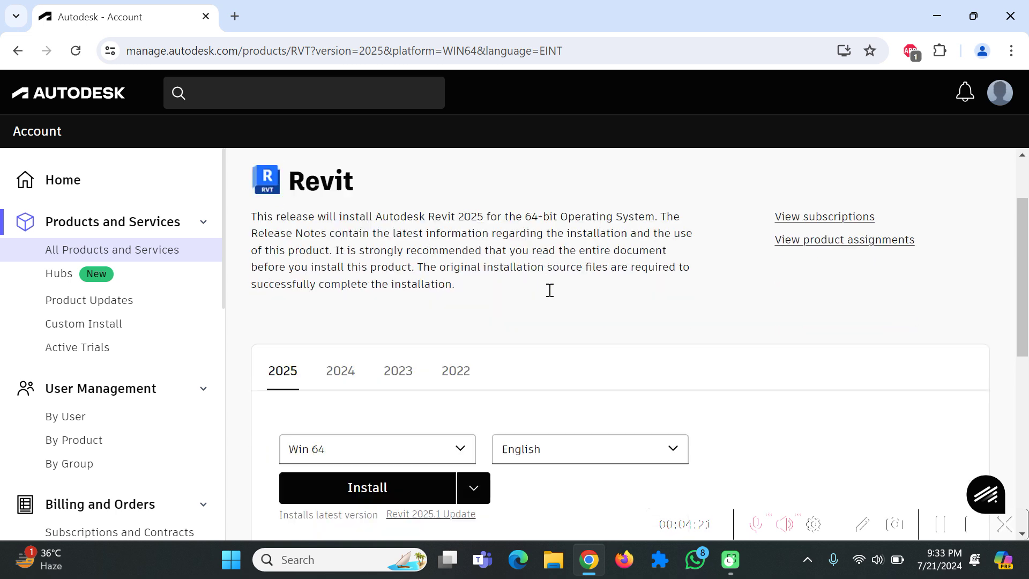
{"action": "scroll", "coordinate": [550, 290], "scroll_direction": "down", "scroll_amount": 1}
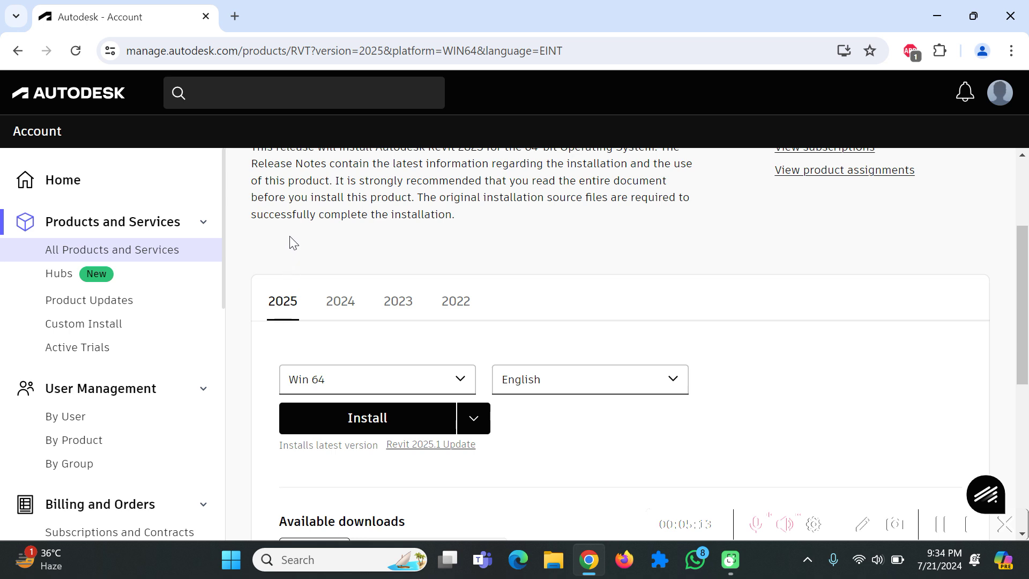
Show the Install button's Download, Direct download and Custom Install options for Revit 2025.
{"action": "scroll", "coordinate": [294, 243], "scroll_direction": "up", "scroll_amount": 3}
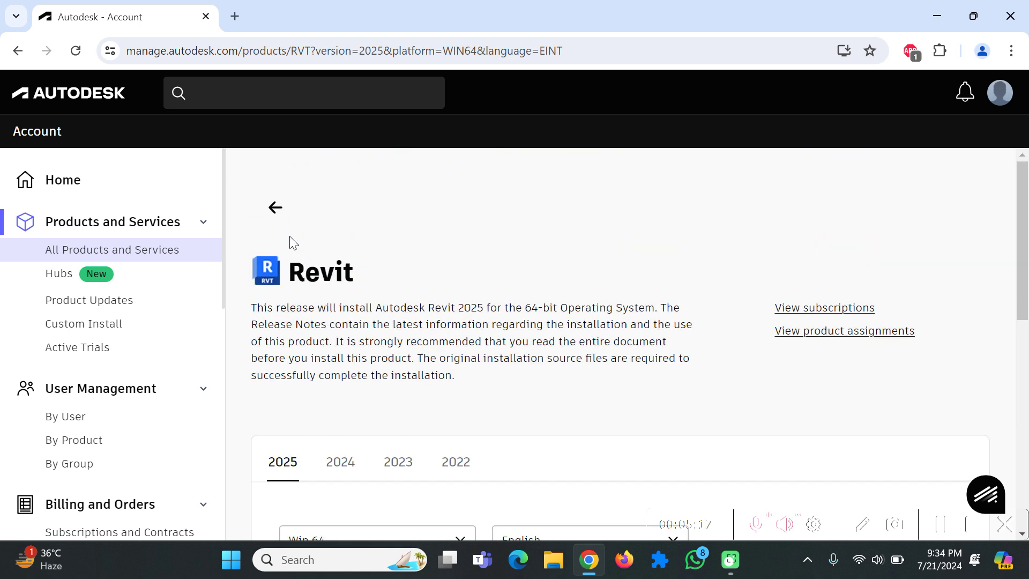
{"action": "scroll", "coordinate": [293, 243], "scroll_direction": "down", "scroll_amount": 2}
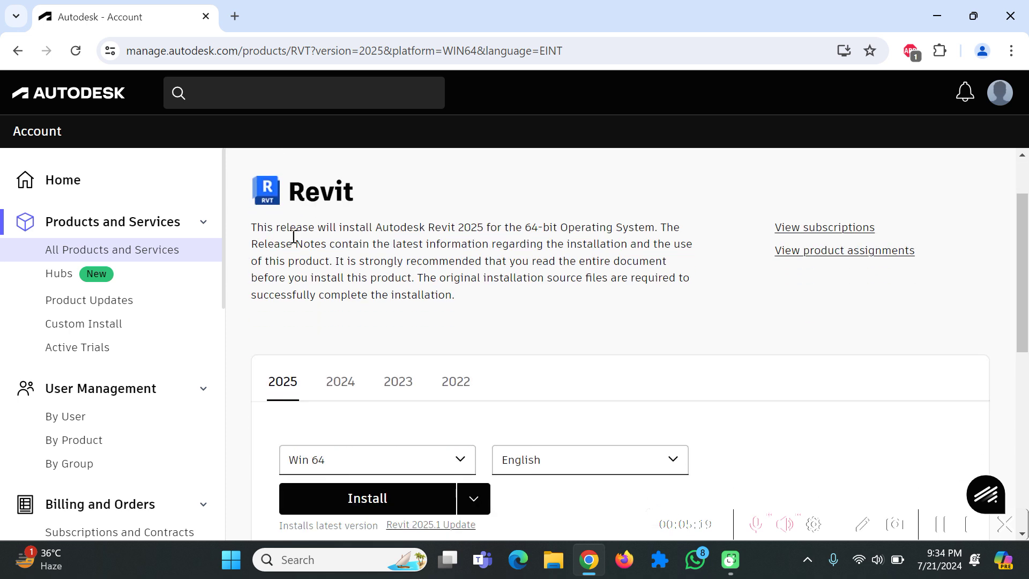
{"action": "scroll", "coordinate": [293, 236], "scroll_direction": "down", "scroll_amount": 2}
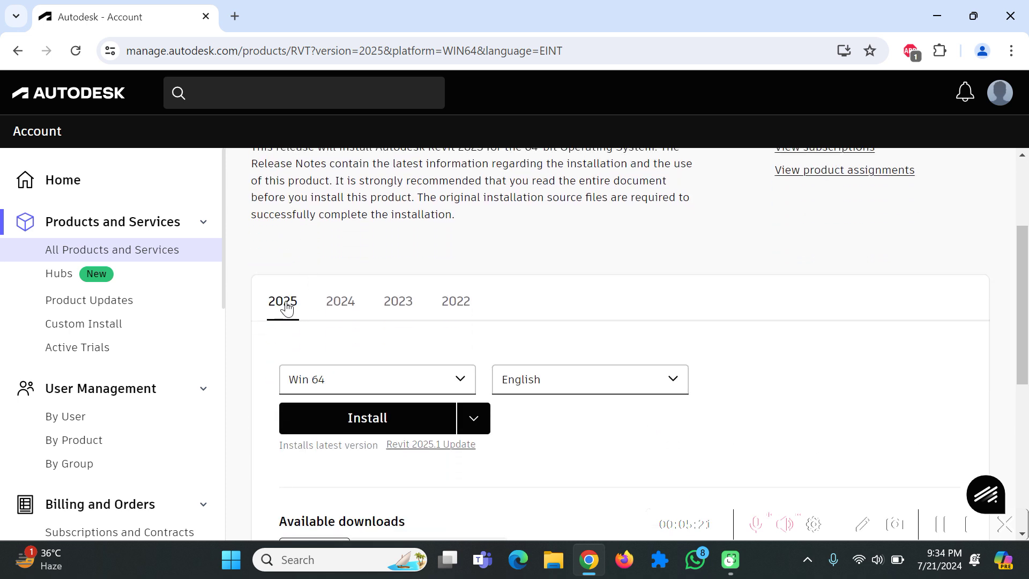
{"action": "scroll", "coordinate": [287, 309], "scroll_direction": "down", "scroll_amount": 2}
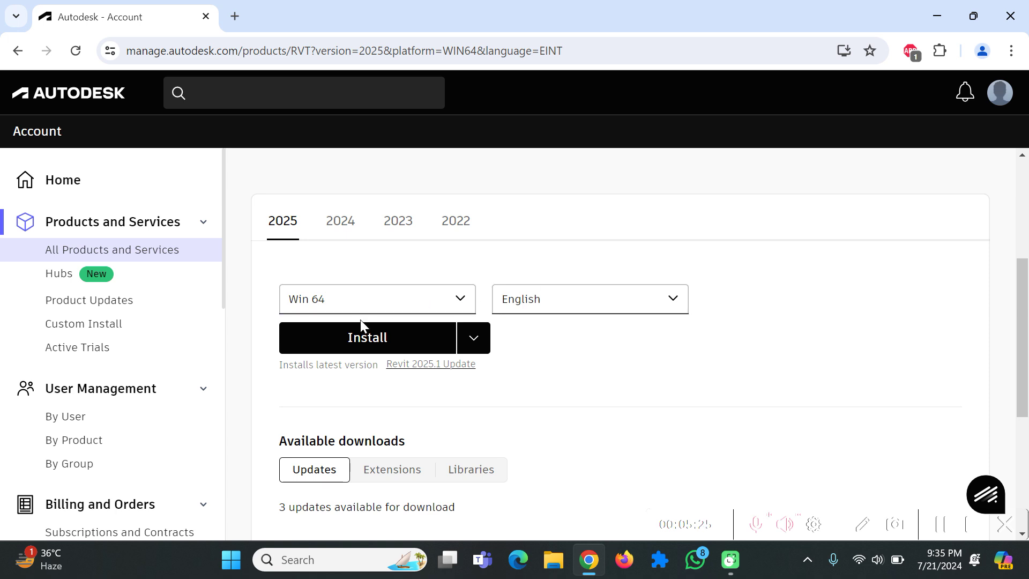
{"action": "left_click", "coordinate": [479, 339]}
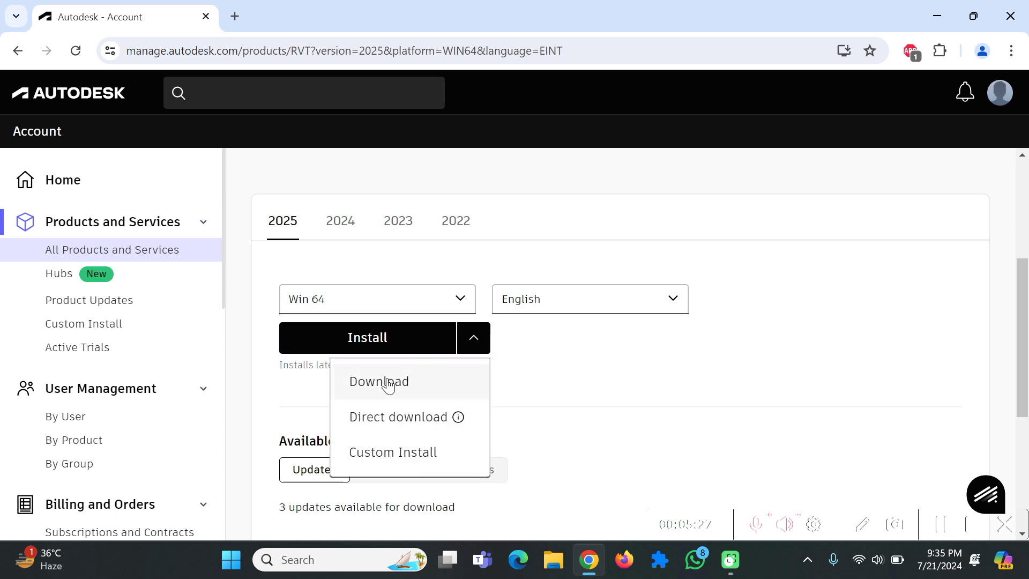
Close the download options, review the three Revit 2025 updates, then request the installer.
{"action": "left_click", "coordinate": [541, 374]}
{"action": "scroll", "coordinate": [476, 347], "scroll_direction": "down", "scroll_amount": 3}
{"action": "scroll", "coordinate": [477, 348], "scroll_direction": "down", "scroll_amount": 2}
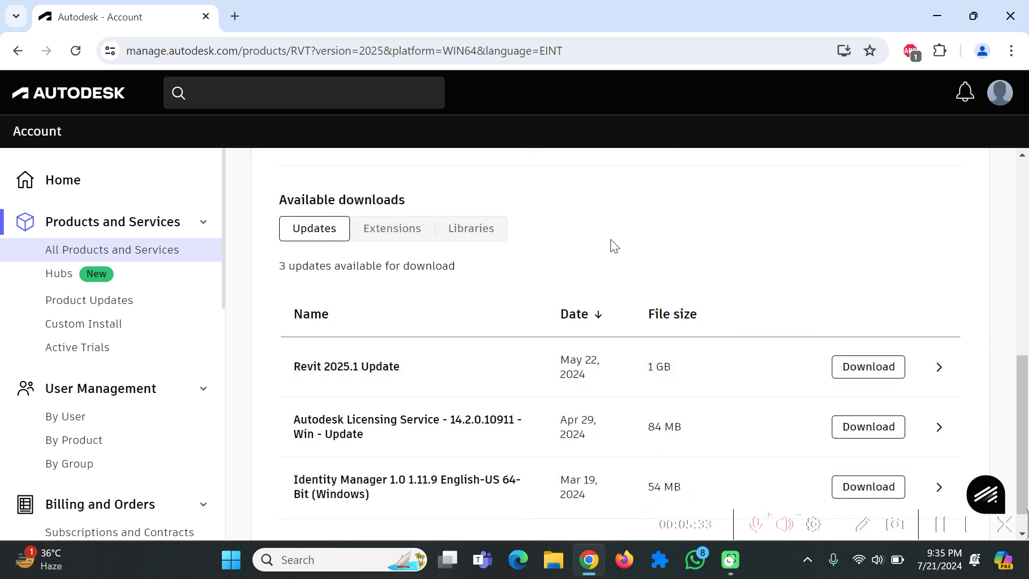
{"action": "scroll", "coordinate": [665, 266], "scroll_direction": "down", "scroll_amount": 1}
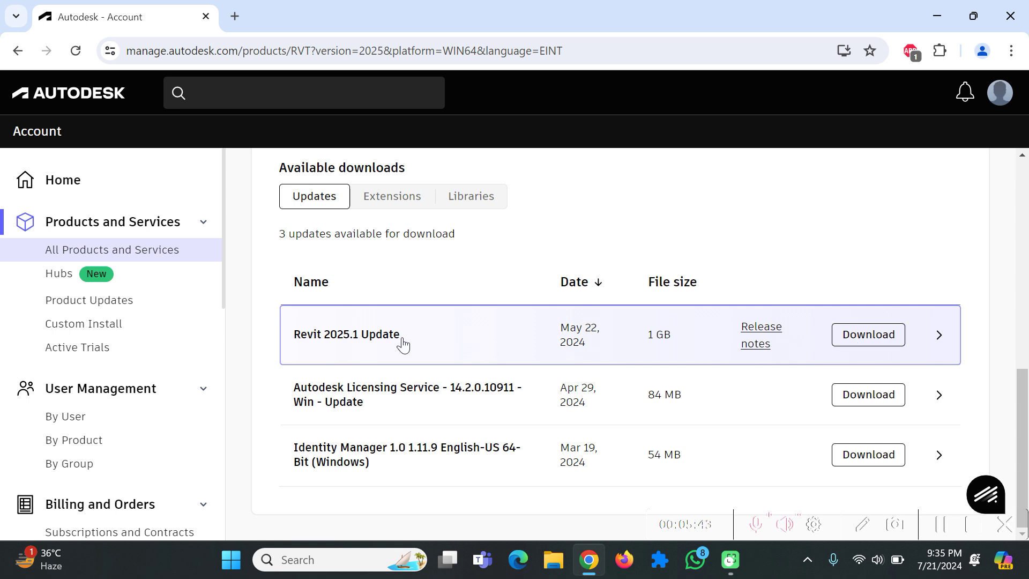
{"action": "scroll", "coordinate": [471, 251], "scroll_direction": "up", "scroll_amount": 1}
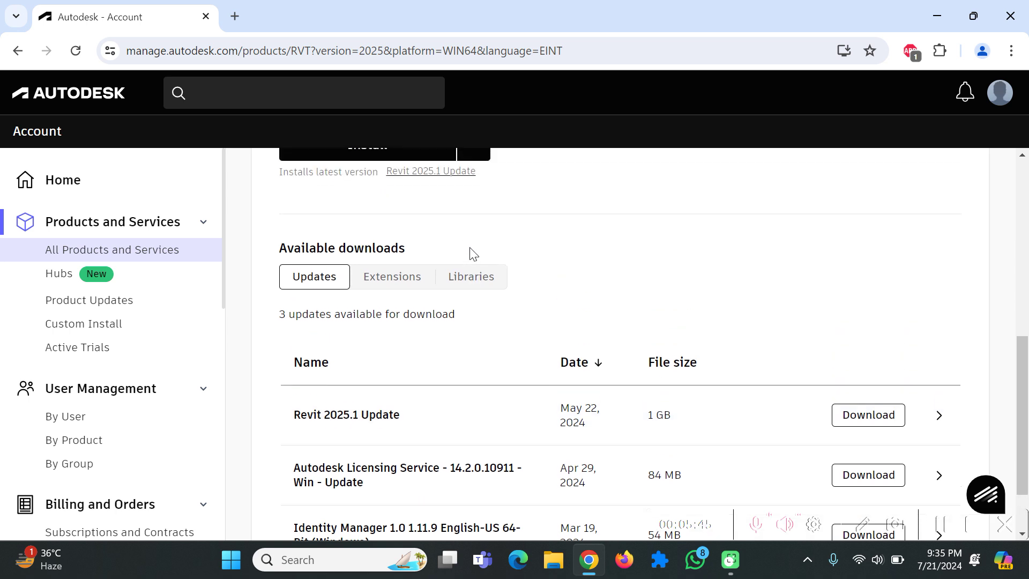
{"action": "scroll", "coordinate": [471, 251], "scroll_direction": "up", "scroll_amount": 3}
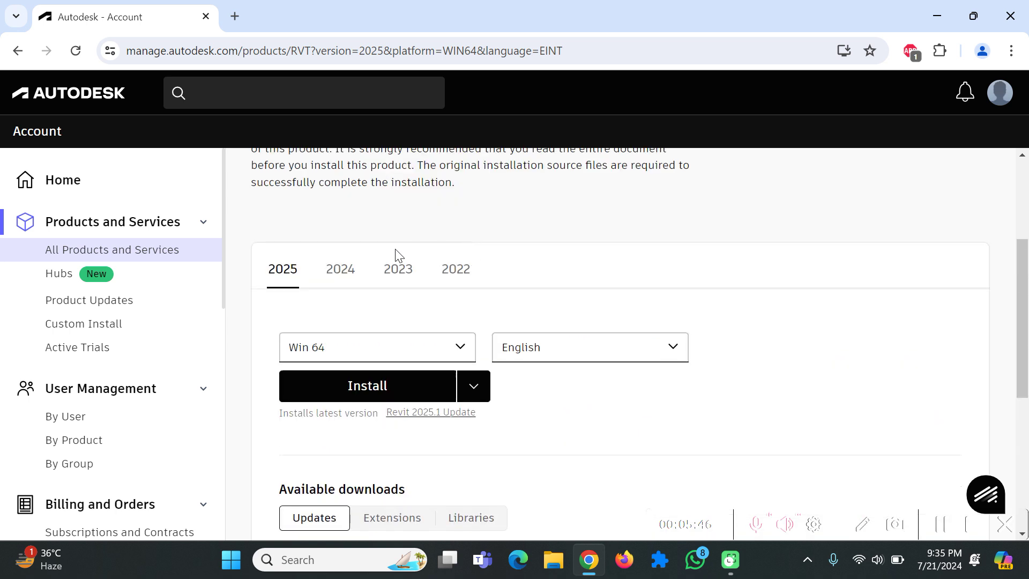
{"action": "left_click", "coordinate": [367, 393]}
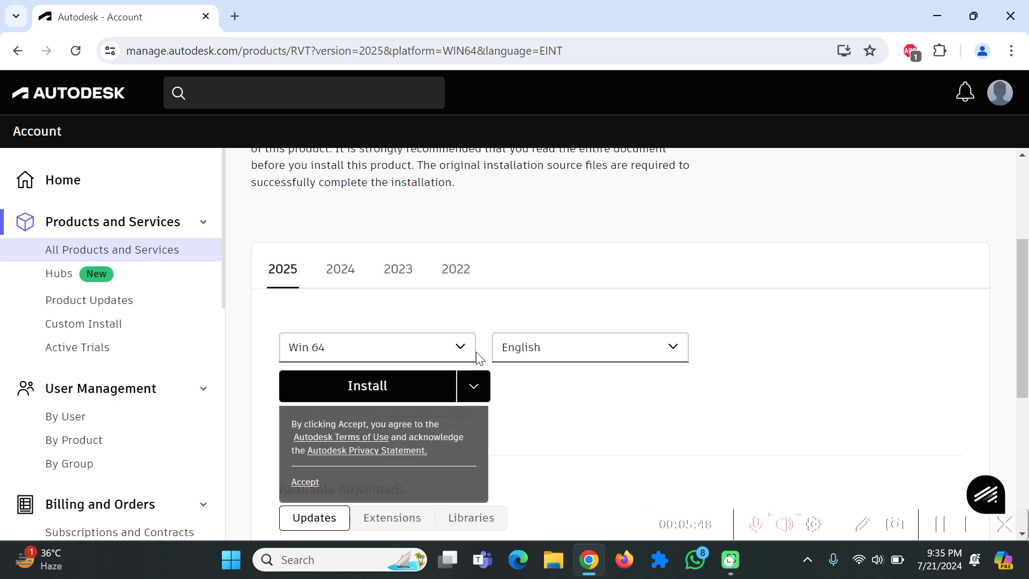
Accept the terms and download Autodesk_Revit_2025_1_ML_setup_webinstall.exe, confirming it finished.
{"action": "left_click", "coordinate": [302, 482]}
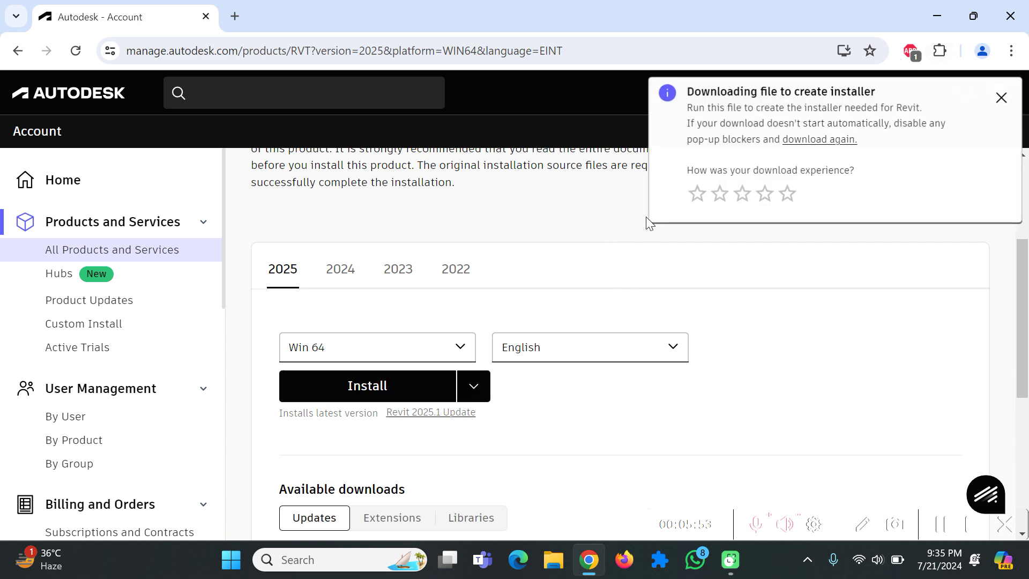
{"action": "left_click", "coordinate": [1001, 97]}
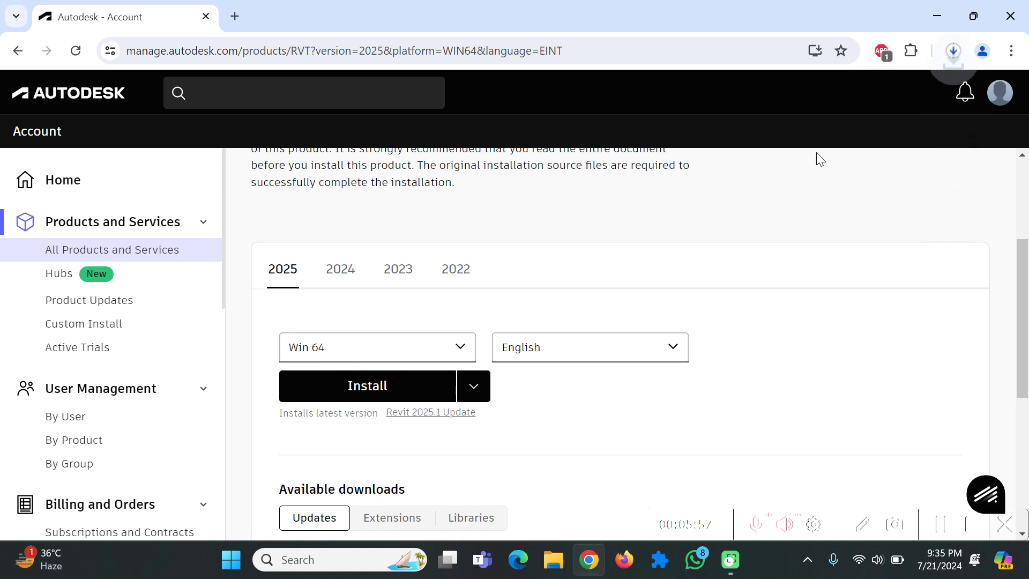
{"action": "left_click", "coordinate": [952, 52]}
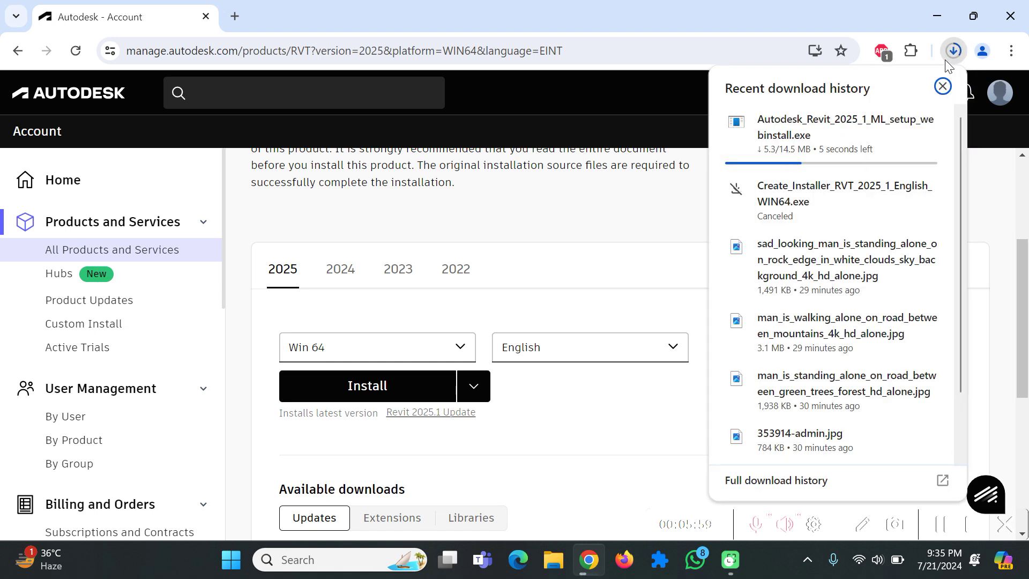
{"action": "mouse_move", "coordinate": [848, 108]}
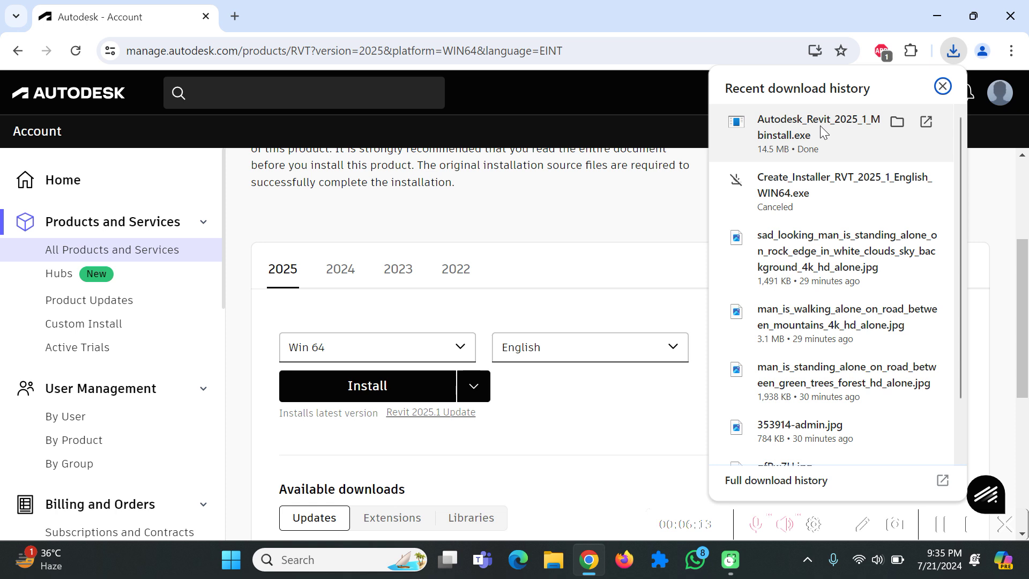
{"action": "left_click", "coordinate": [567, 210]}
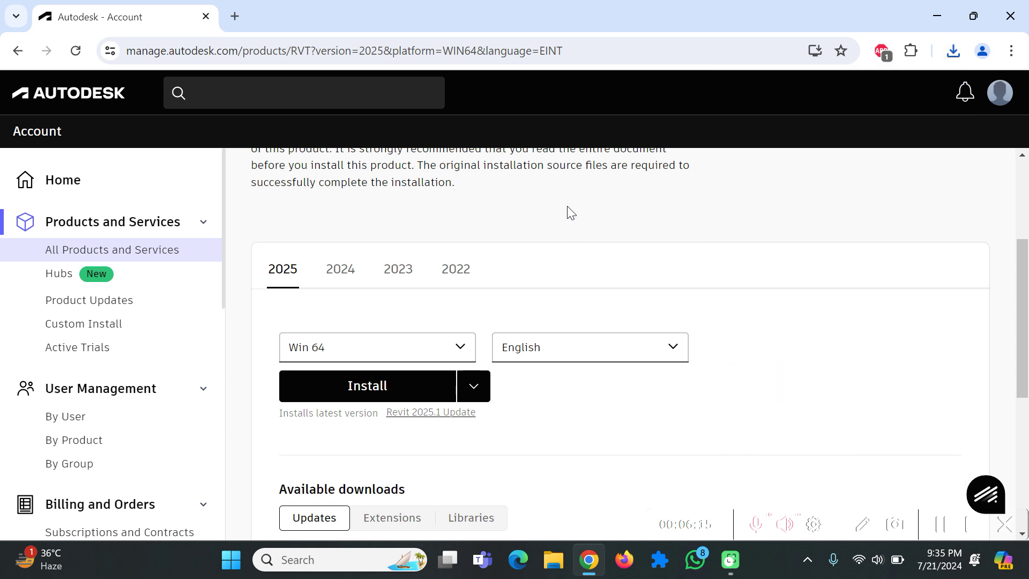
{"action": "scroll", "coordinate": [559, 199], "scroll_direction": "down", "scroll_amount": 5}
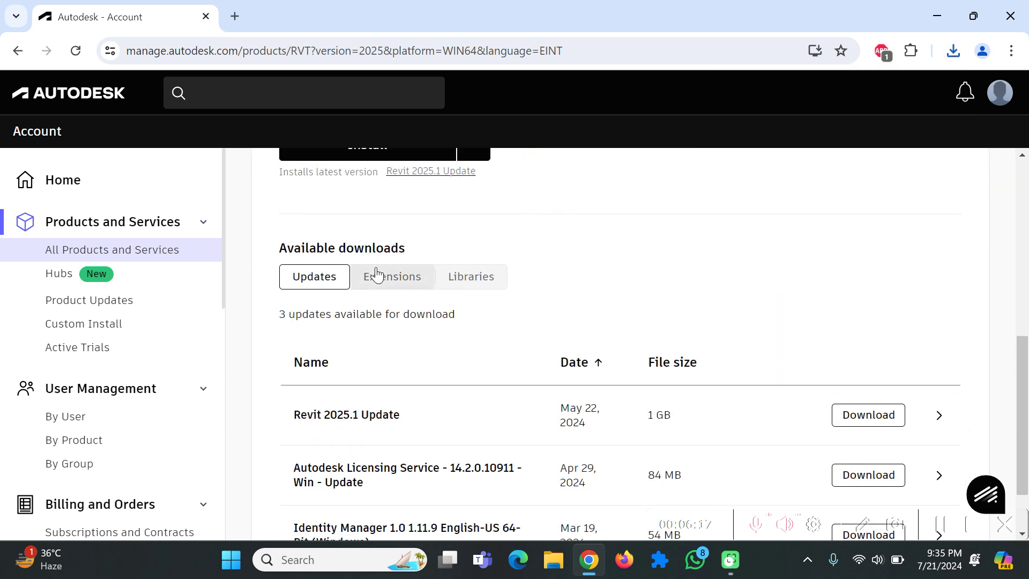
{"action": "left_click", "coordinate": [375, 272]}
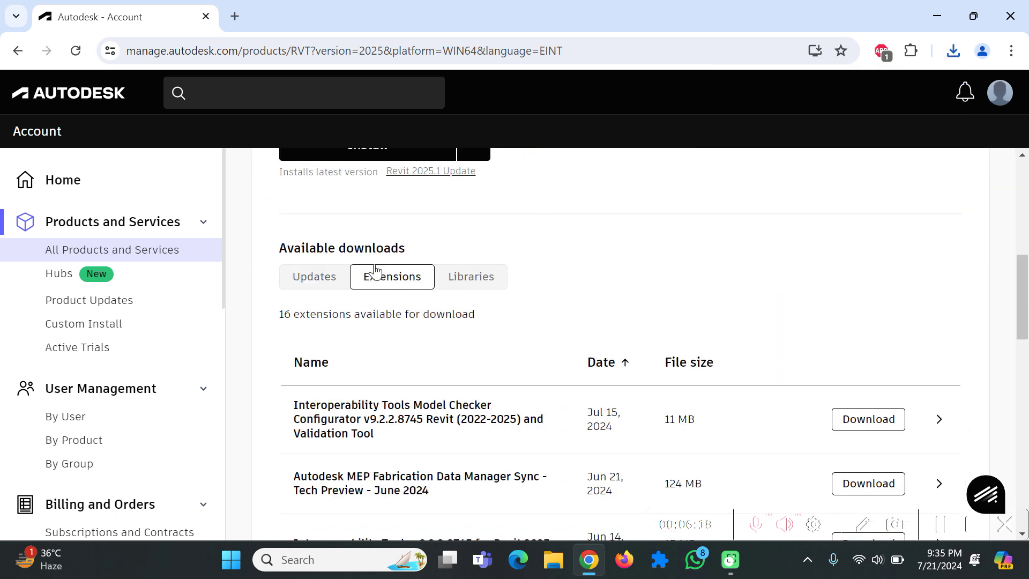
{"action": "left_click", "coordinate": [314, 276]}
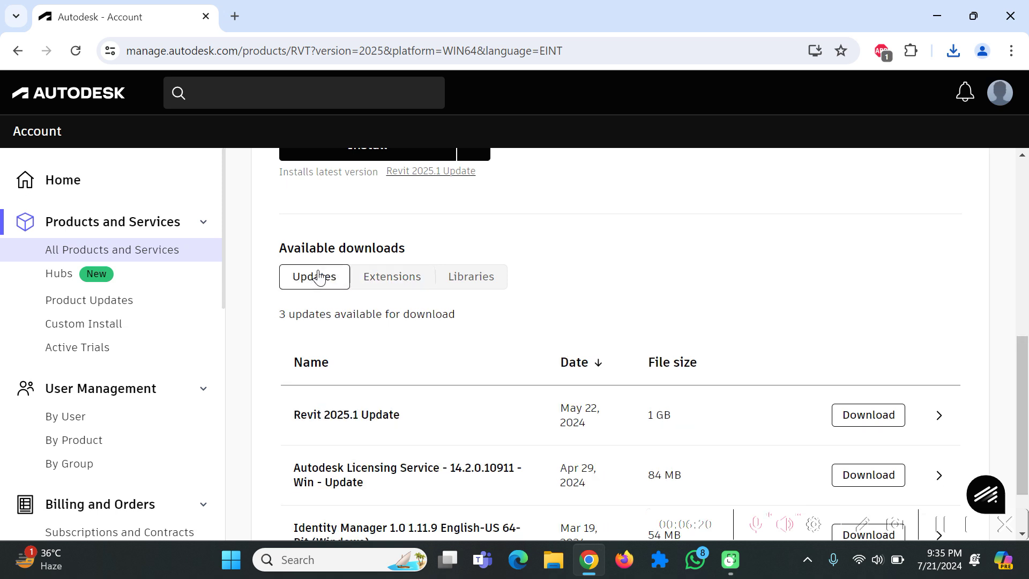
{"action": "left_click", "coordinate": [372, 279]}
{"action": "scroll", "coordinate": [375, 281], "scroll_direction": "down", "scroll_amount": 3}
{"action": "left_click", "coordinate": [582, 213]}
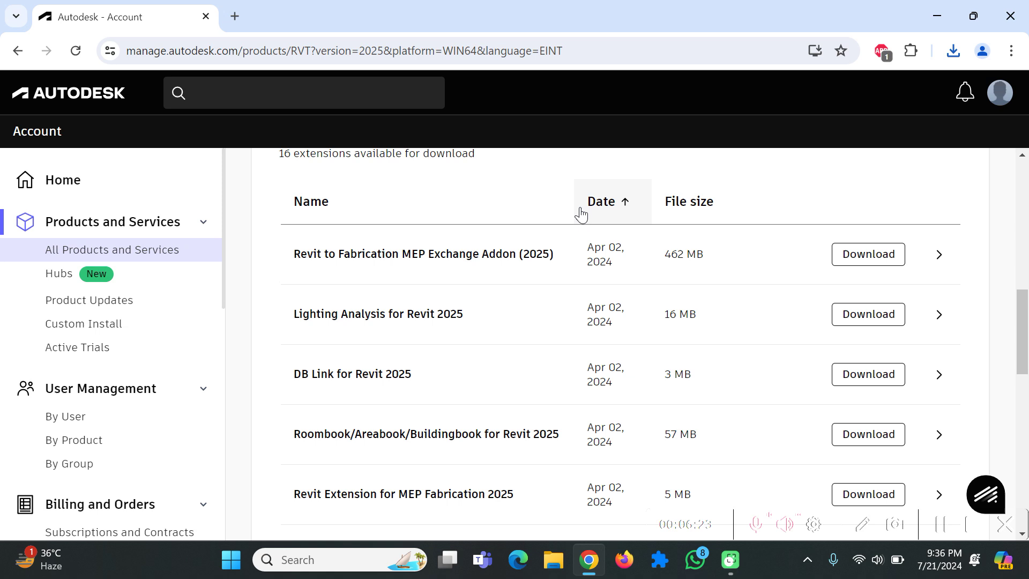
{"action": "scroll", "coordinate": [581, 213], "scroll_direction": "down", "scroll_amount": 3}
{"action": "scroll", "coordinate": [501, 275], "scroll_direction": "up", "scroll_amount": 2}
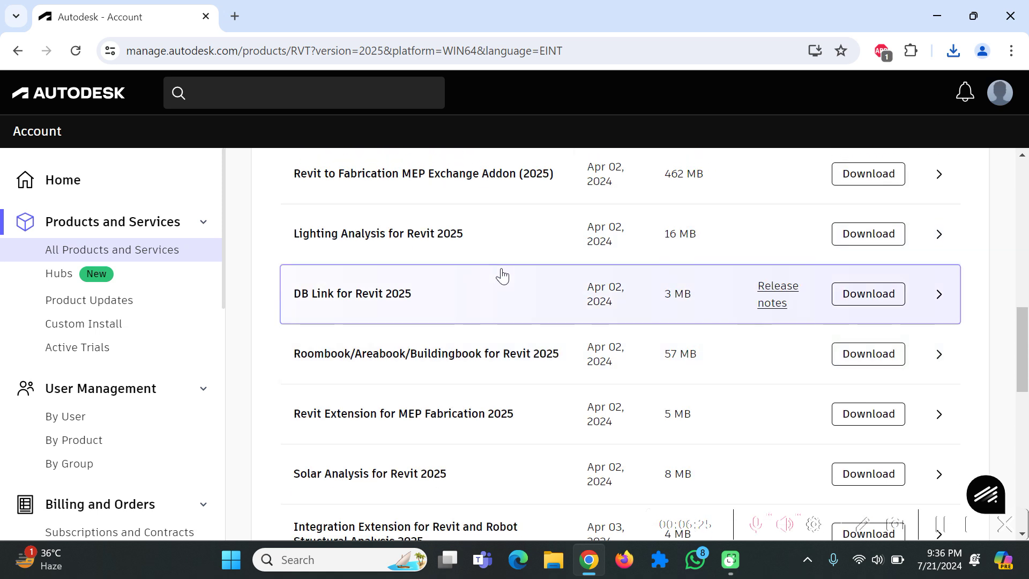
{"action": "scroll", "coordinate": [501, 274], "scroll_direction": "up", "scroll_amount": 4}
{"action": "scroll", "coordinate": [483, 284], "scroll_direction": "down", "scroll_amount": 3}
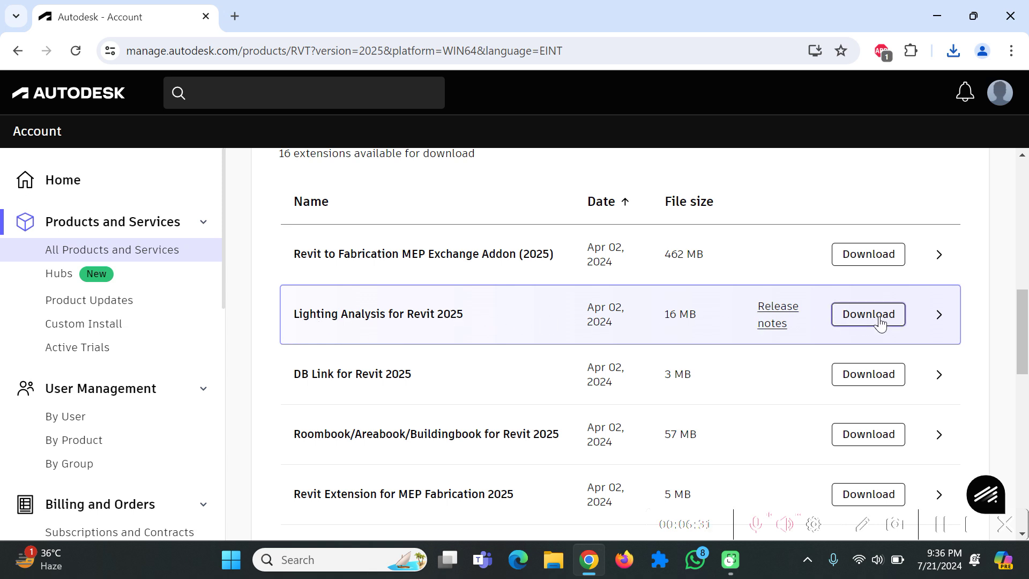
{"action": "scroll", "coordinate": [453, 361], "scroll_direction": "down", "scroll_amount": 1}
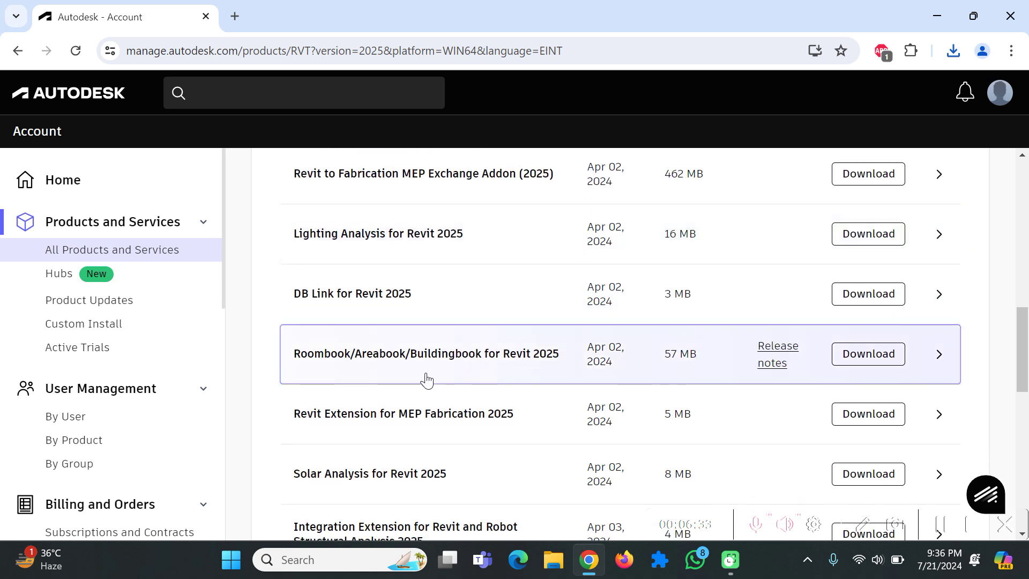
{"action": "scroll", "coordinate": [427, 379], "scroll_direction": "down", "scroll_amount": 1}
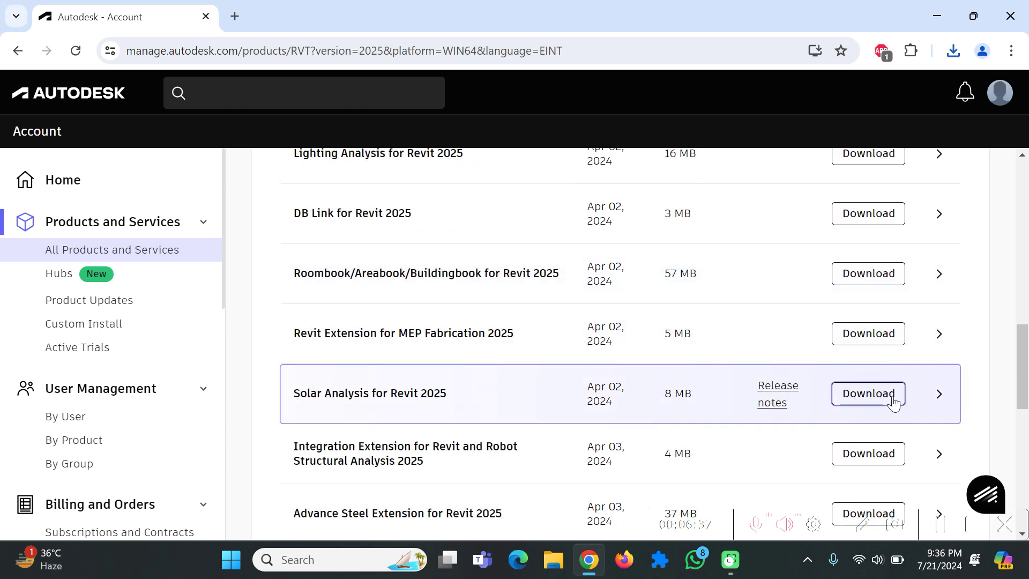
{"action": "scroll", "coordinate": [705, 386], "scroll_direction": "down", "scroll_amount": 1}
{"action": "scroll", "coordinate": [705, 386], "scroll_direction": "down", "scroll_amount": 2}
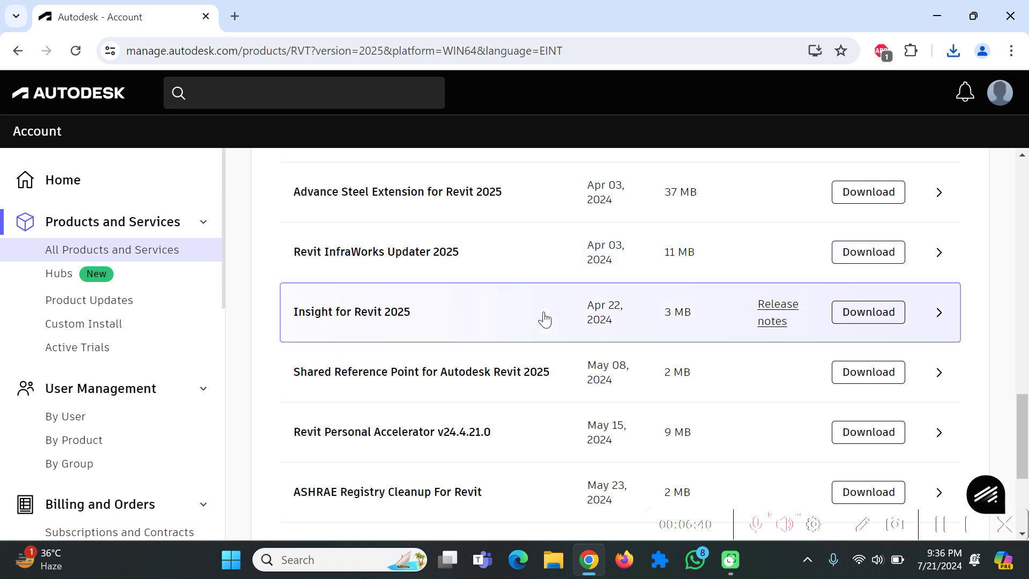
{"action": "scroll", "coordinate": [547, 338], "scroll_direction": "down", "scroll_amount": 1}
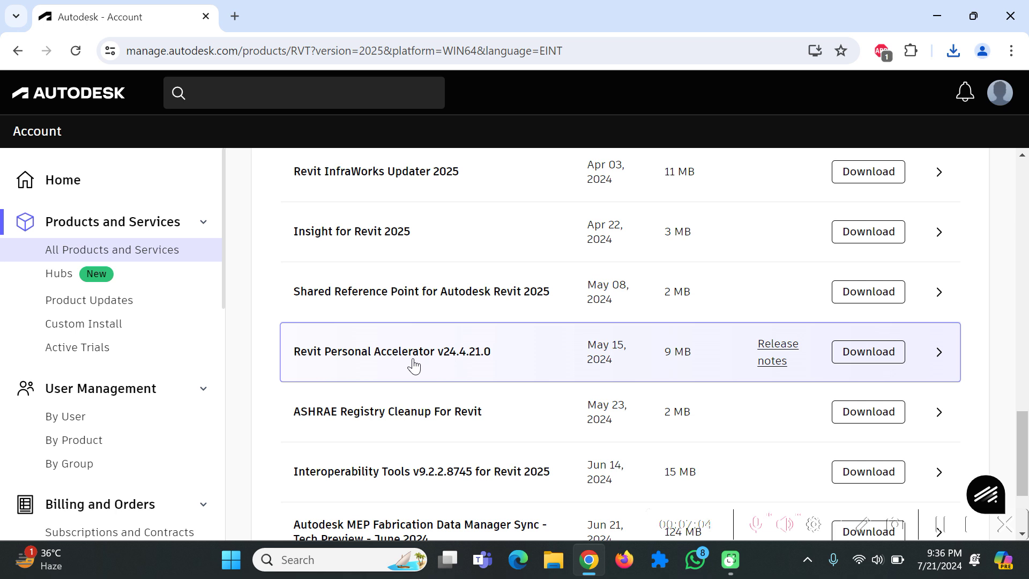
{"action": "scroll", "coordinate": [413, 366], "scroll_direction": "down", "scroll_amount": 3}
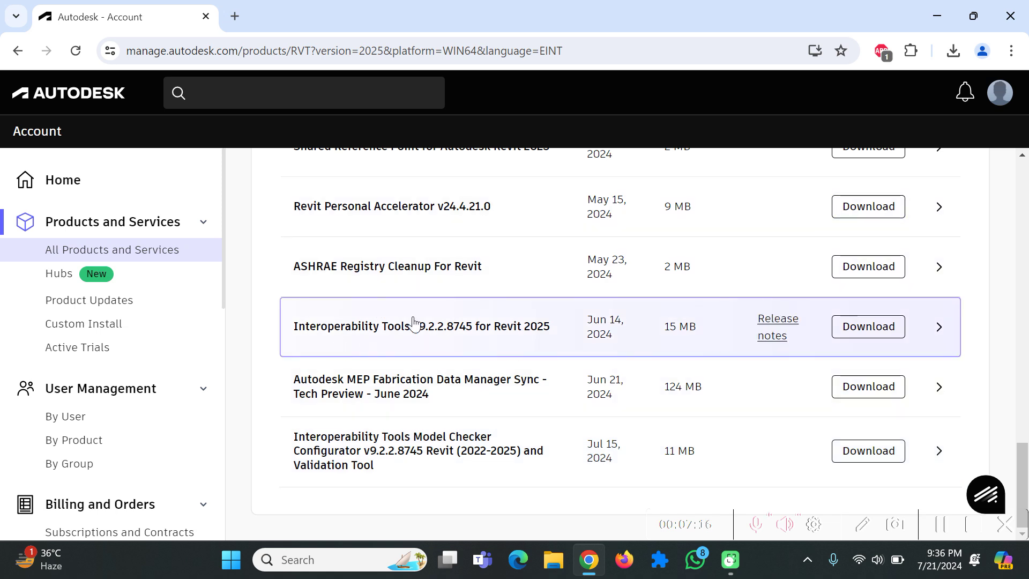
{"action": "scroll", "coordinate": [427, 461], "scroll_direction": "up", "scroll_amount": 6}
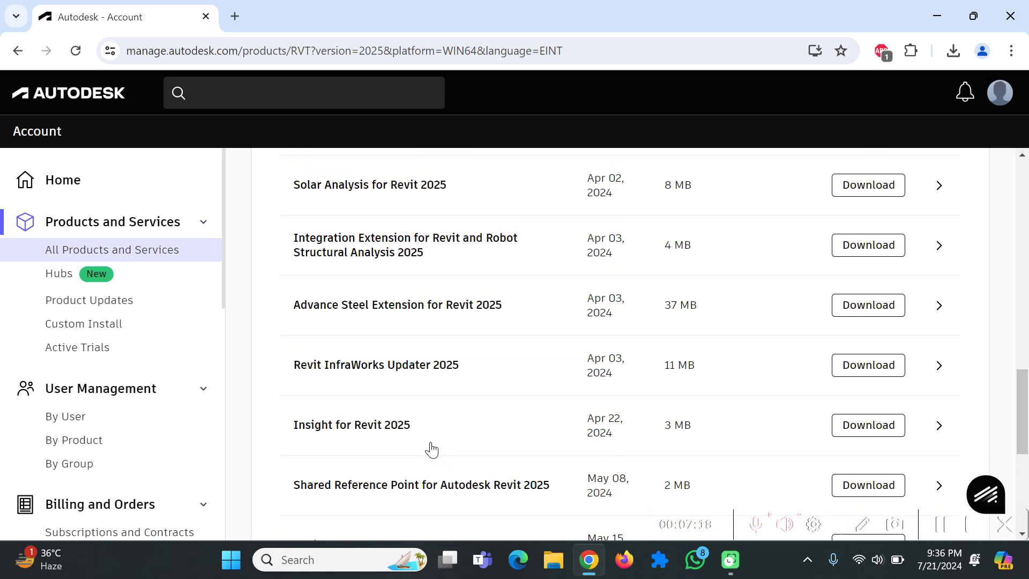
{"action": "scroll", "coordinate": [428, 448], "scroll_direction": "up", "scroll_amount": 12}
{"action": "scroll", "coordinate": [420, 414], "scroll_direction": "down", "scroll_amount": 4}
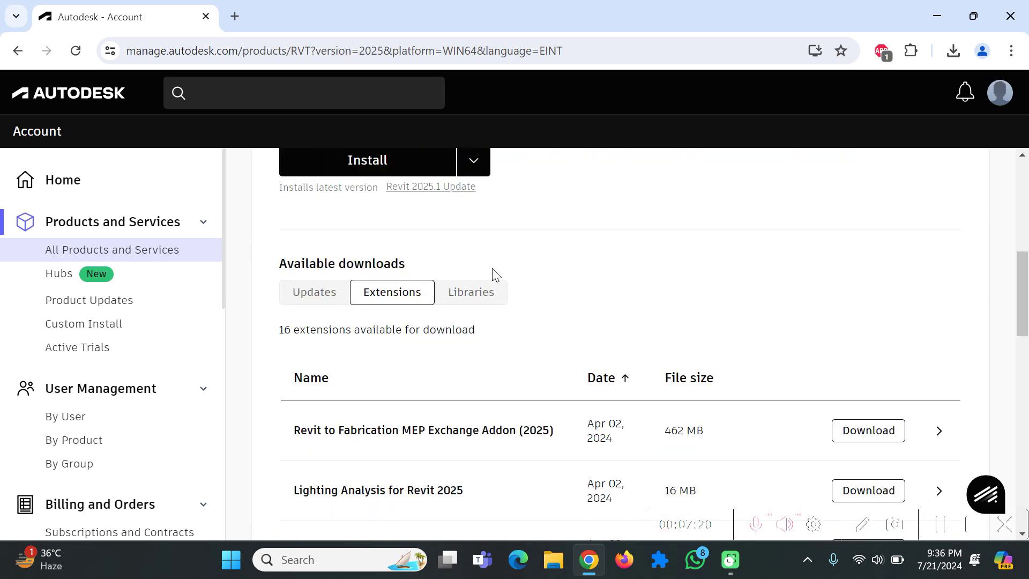
Show the Libraries list and scroll to US English Content for Revit 2025 (2 GB).
{"action": "left_click", "coordinate": [471, 298]}
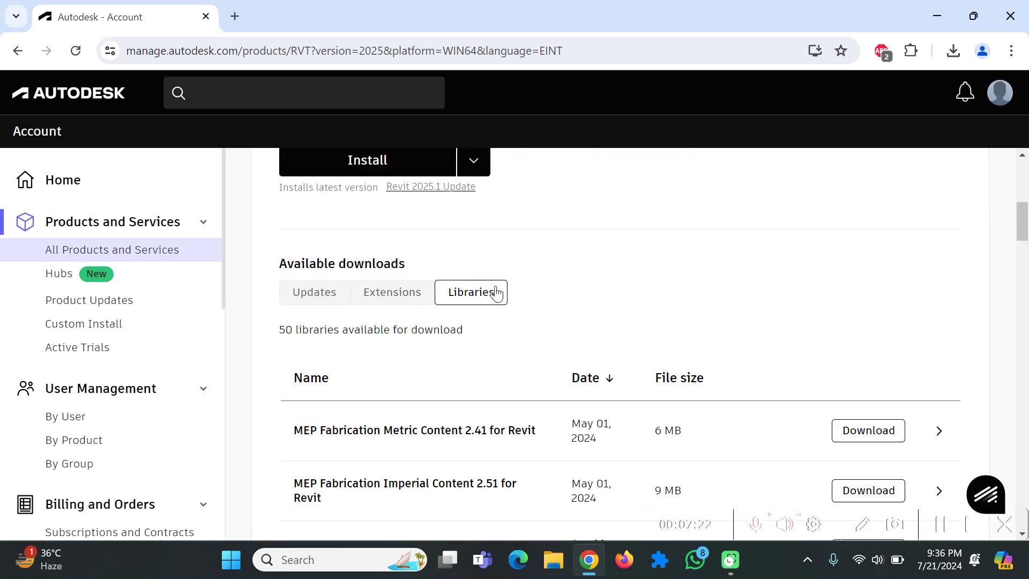
{"action": "scroll", "coordinate": [620, 254], "scroll_direction": "down", "scroll_amount": 3}
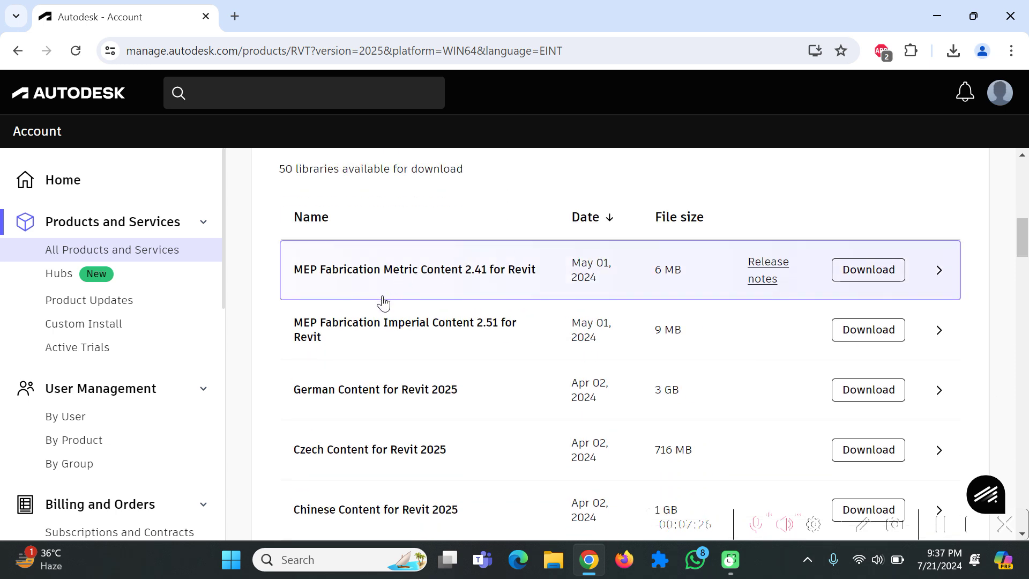
{"action": "scroll", "coordinate": [383, 302], "scroll_direction": "down", "scroll_amount": 3}
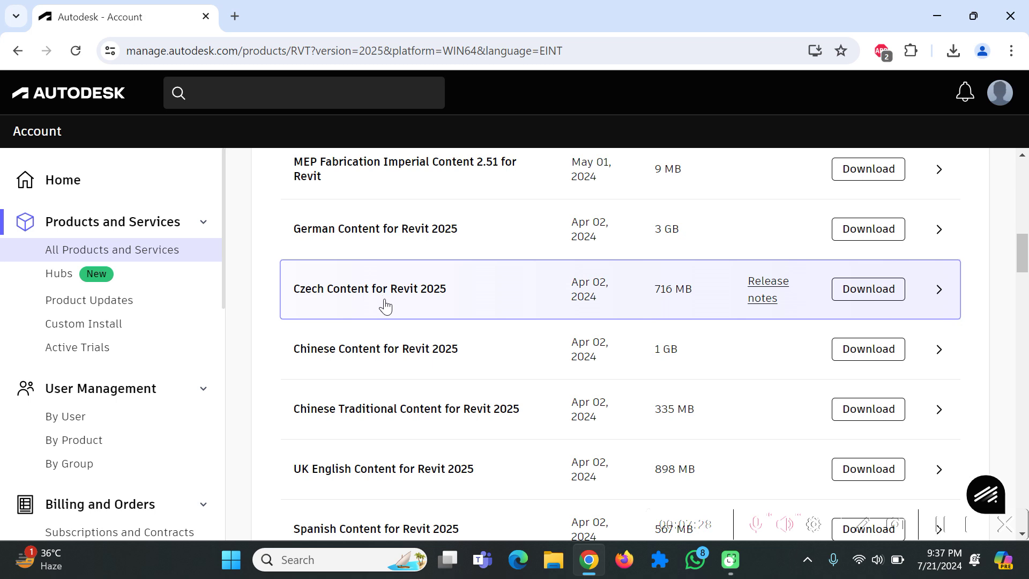
{"action": "scroll", "coordinate": [320, 260], "scroll_direction": "up", "scroll_amount": 2}
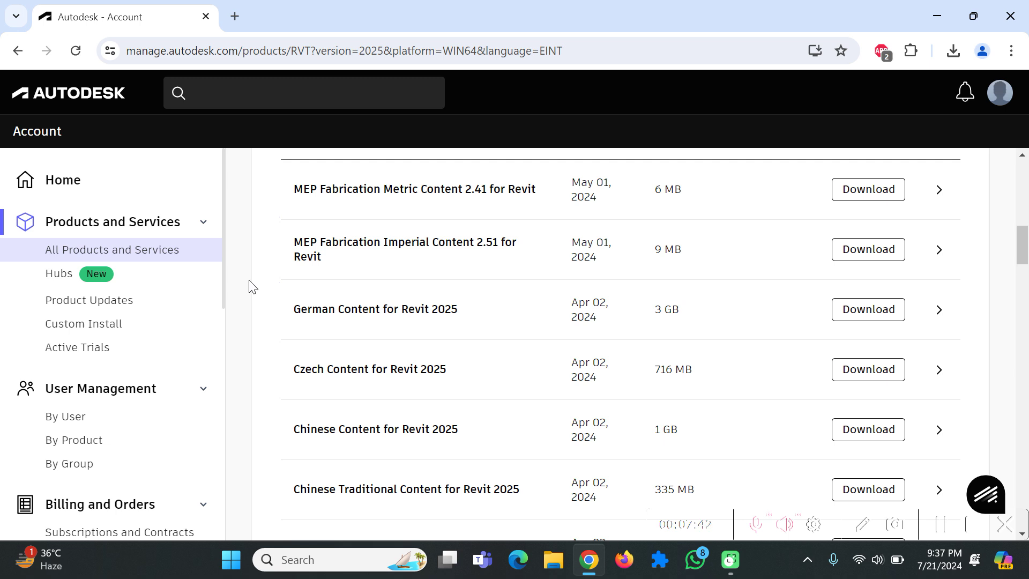
{"action": "scroll", "coordinate": [271, 292], "scroll_direction": "down", "scroll_amount": 3}
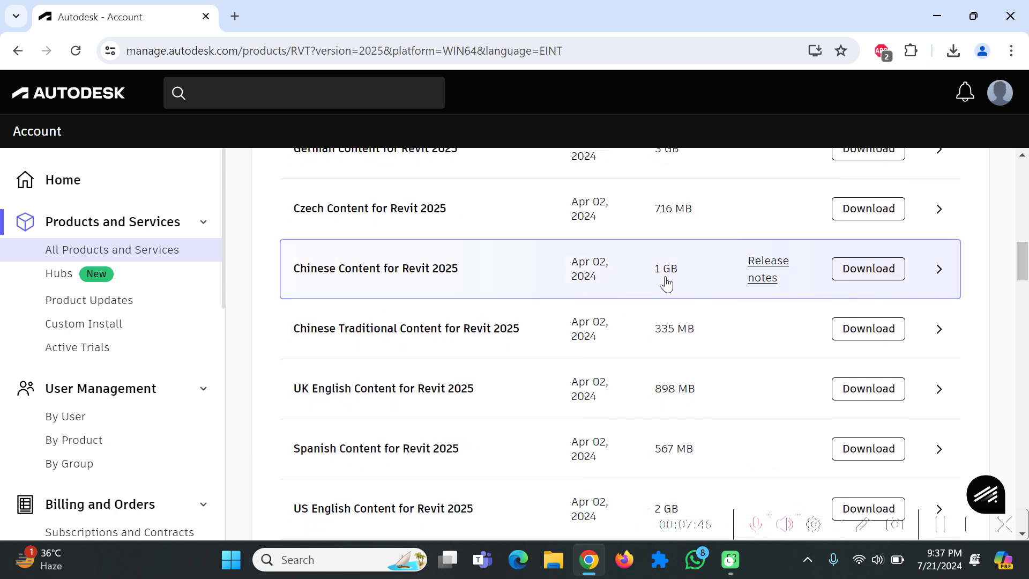
{"action": "scroll", "coordinate": [667, 300], "scroll_direction": "down", "scroll_amount": 3}
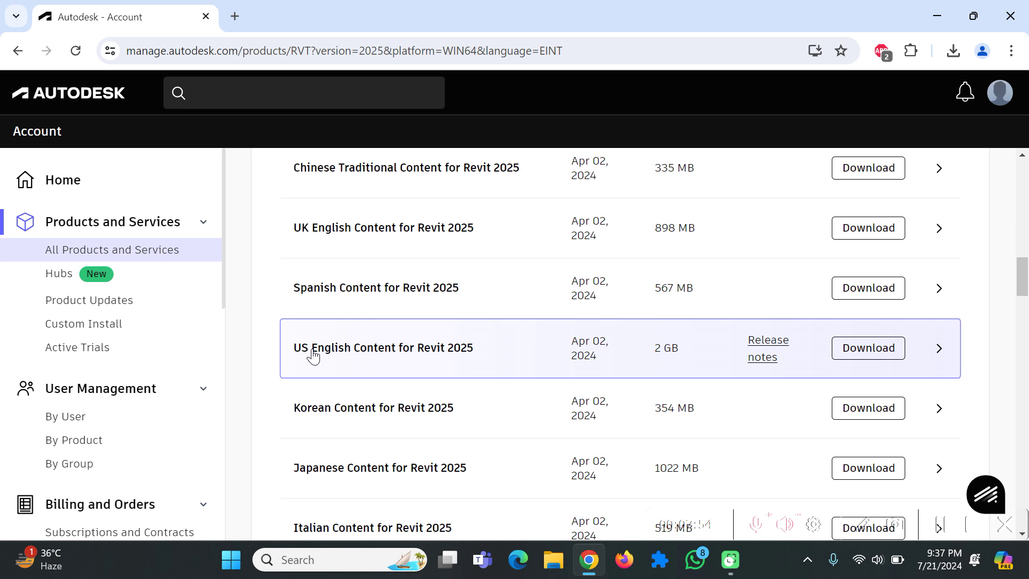
Download US English Content for Revit 2025 and check its progress in Chrome's downloads.
{"action": "left_click", "coordinate": [868, 348]}
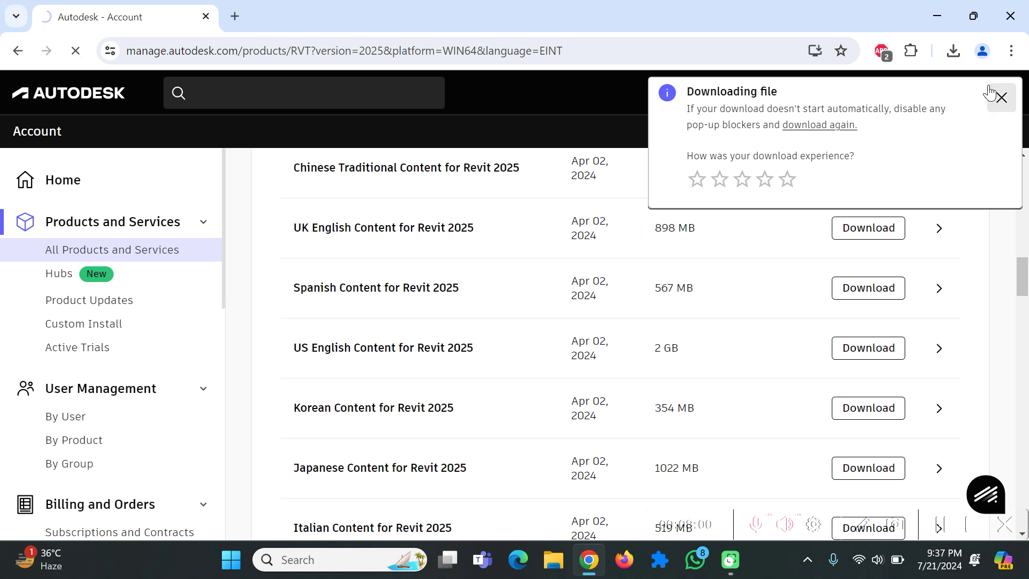
{"action": "left_click", "coordinate": [1000, 98]}
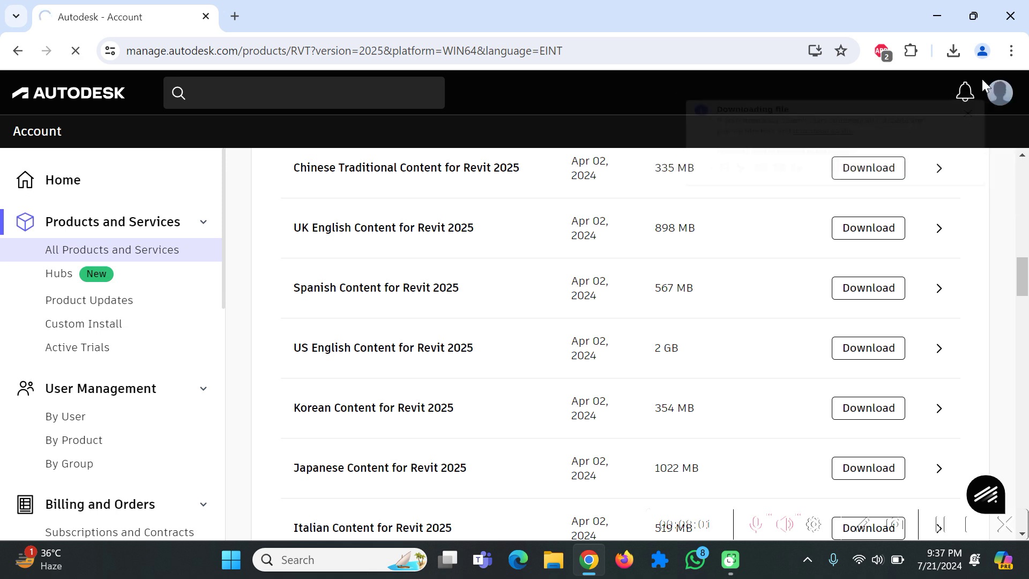
{"action": "left_click", "coordinate": [952, 51]}
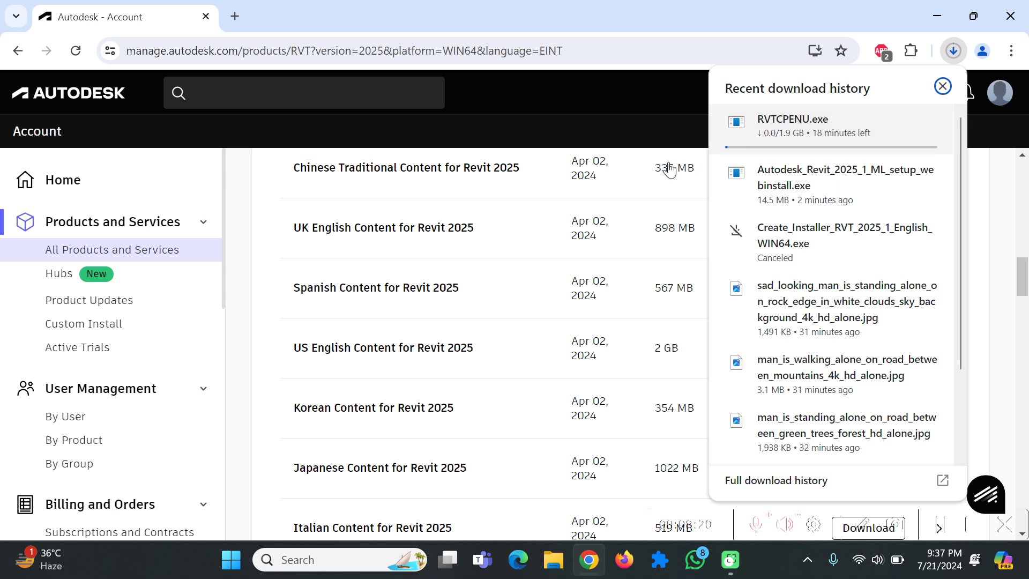
{"action": "scroll", "coordinate": [247, 257], "scroll_direction": "up", "scroll_amount": 5}
{"action": "scroll", "coordinate": [248, 257], "scroll_direction": "up", "scroll_amount": 5}
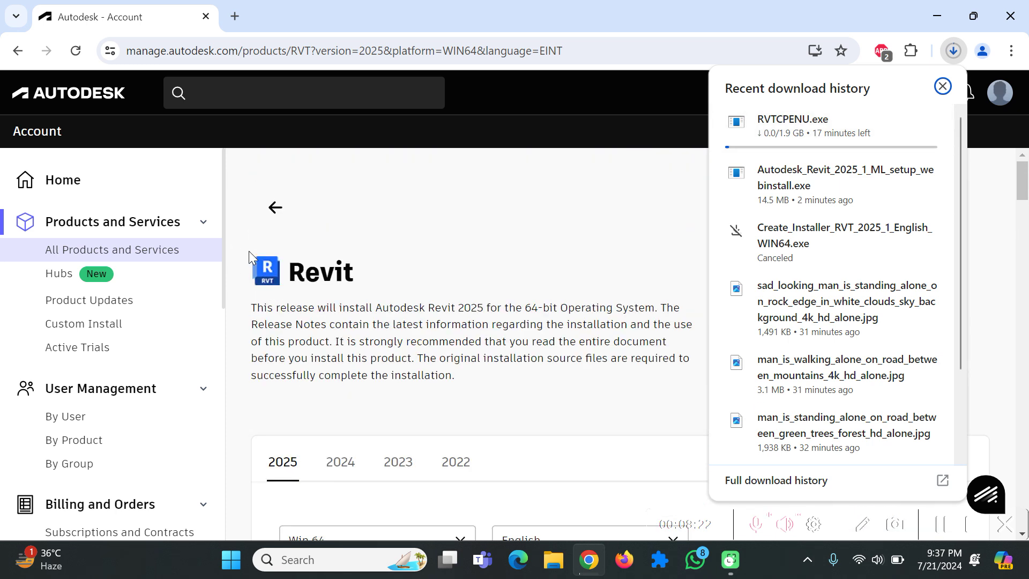
{"action": "left_click", "coordinate": [390, 206]}
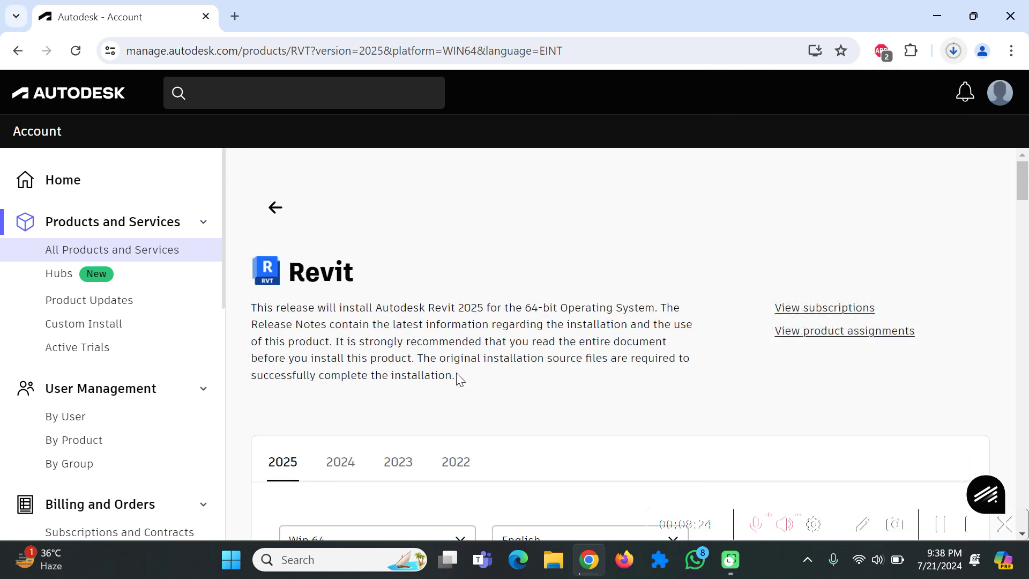
Return to the Extensions list and minimize the browser to the desktop.
{"action": "scroll", "coordinate": [455, 375], "scroll_direction": "down", "scroll_amount": 5}
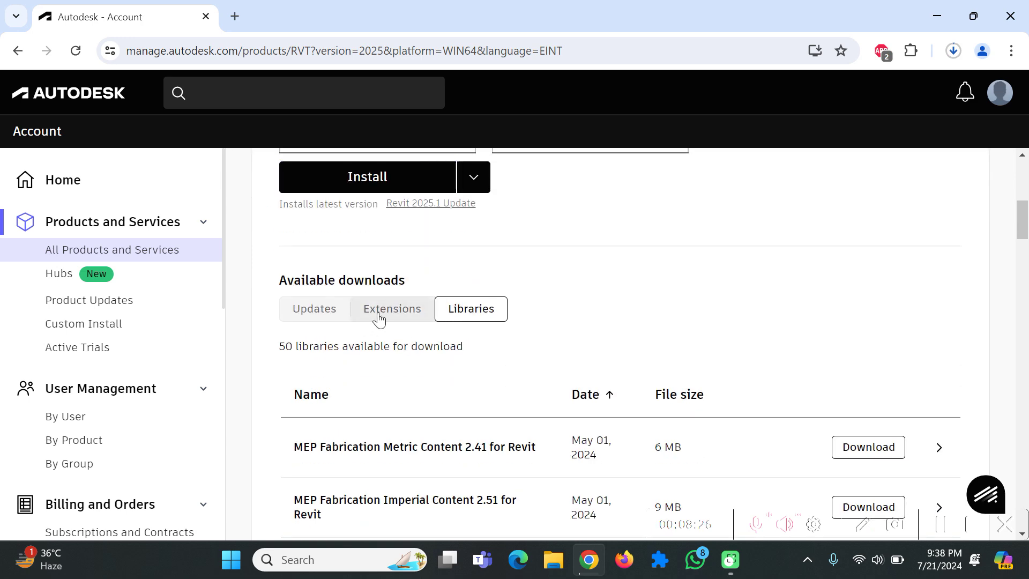
{"action": "left_click", "coordinate": [375, 316]}
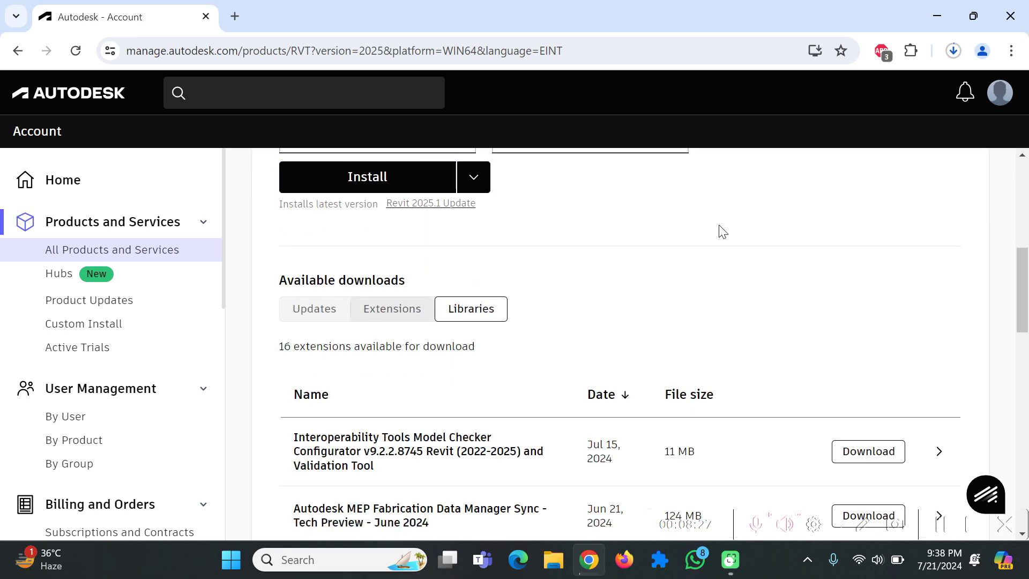
{"action": "left_click", "coordinate": [949, 8]}
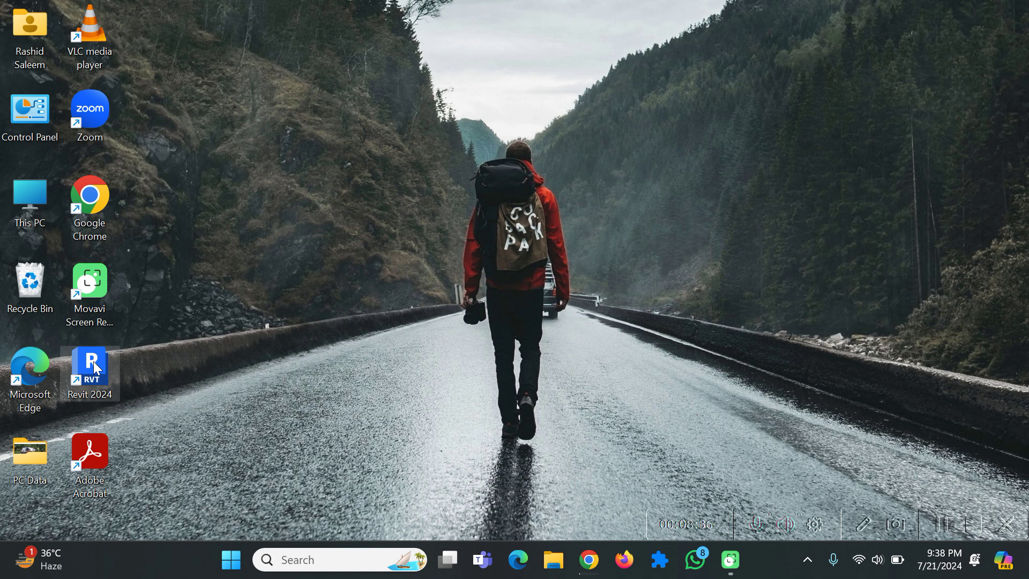
Launch Revit 2024 from its desktop shortcut and wait for the Home screen.
{"action": "double_click", "coordinate": [95, 367]}
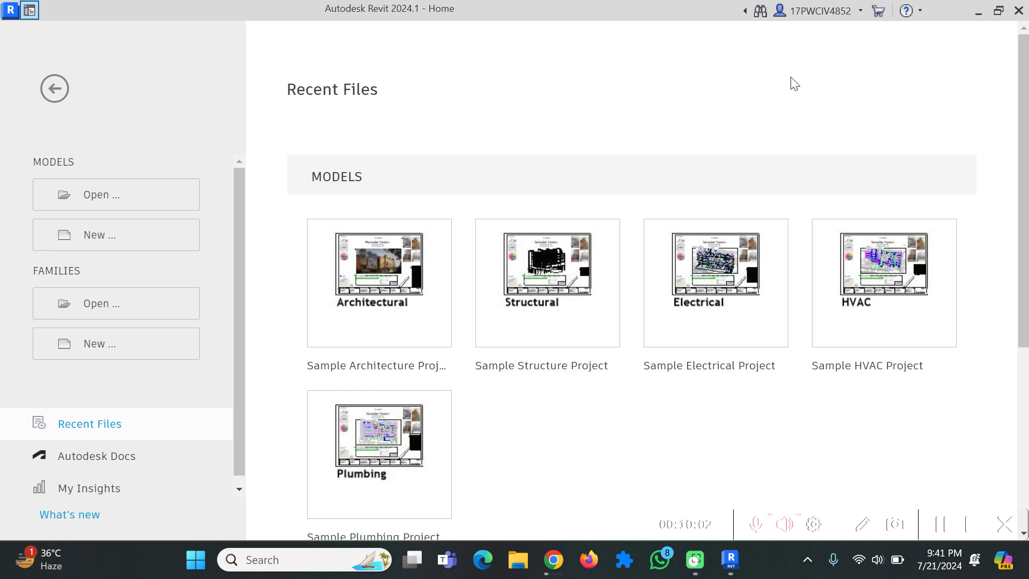
{"action": "left_click", "coordinate": [831, 12]}
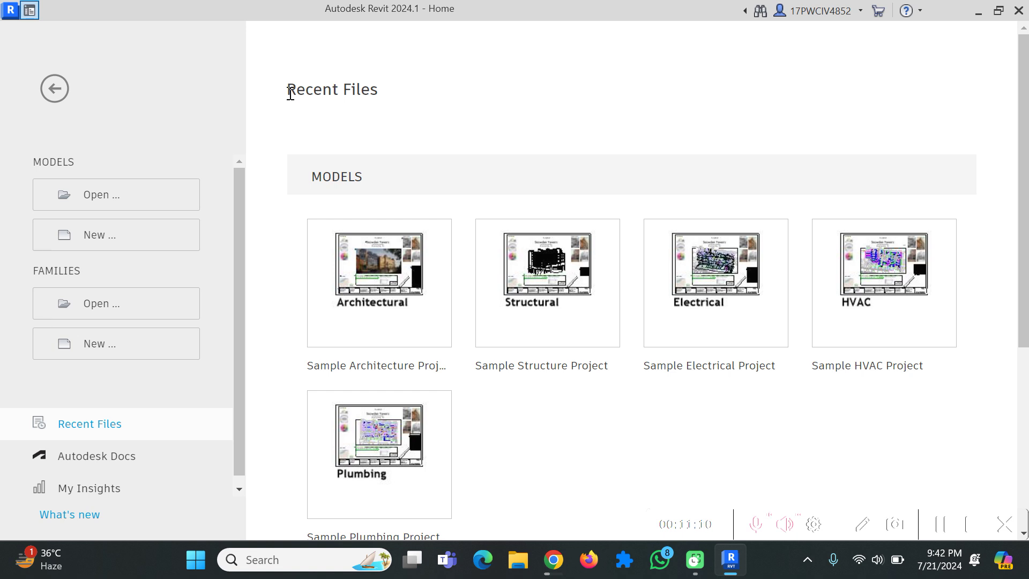
{"action": "left_click_drag", "start_coordinate": [287, 94], "coordinate": [379, 94]}
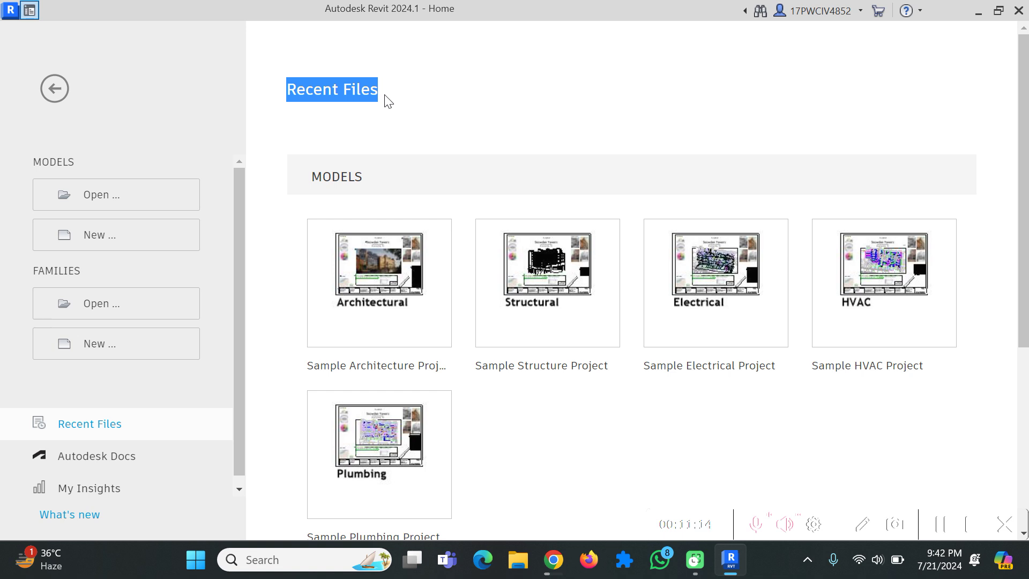
{"action": "left_click", "coordinate": [374, 89]}
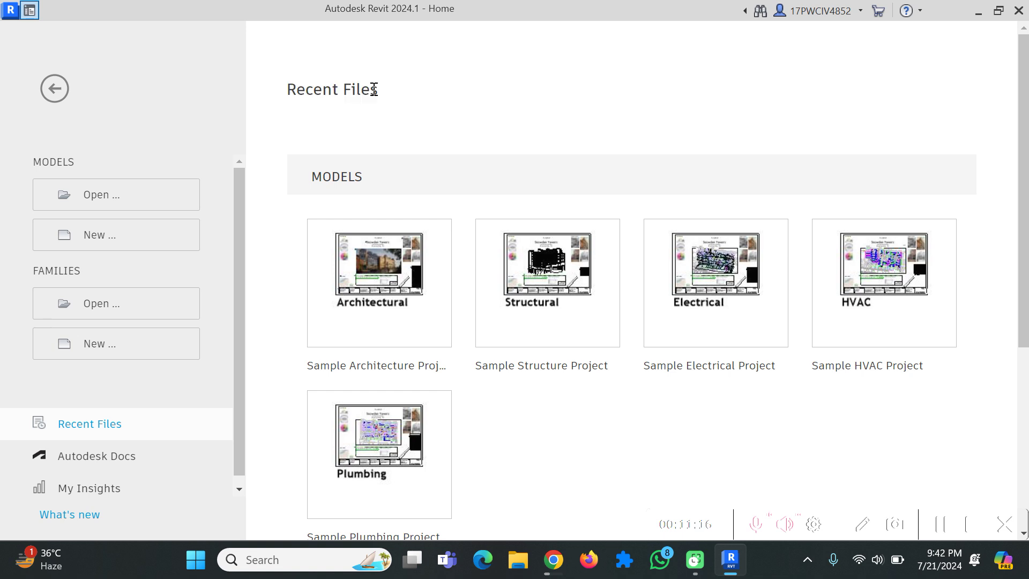